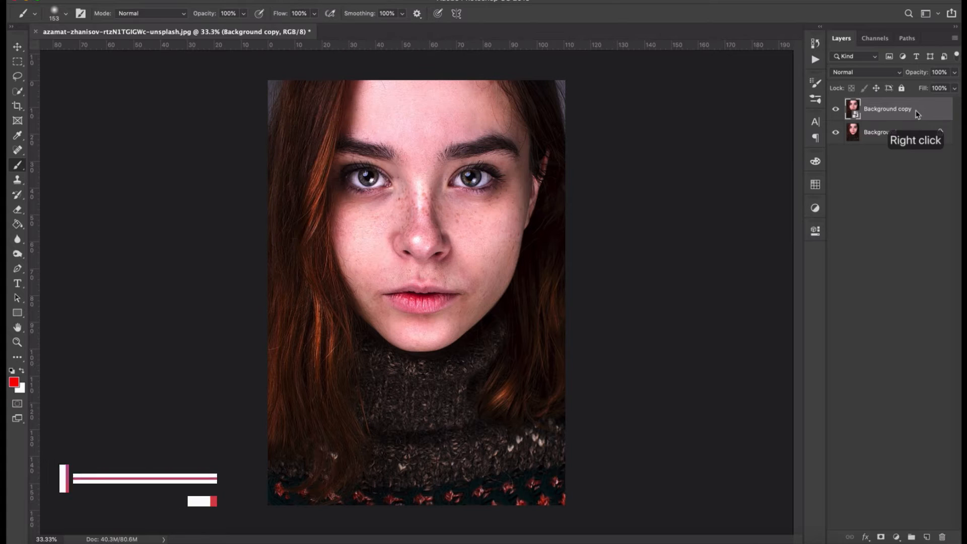
# - Rename the Background copy layer as Blur
pyautogui.rightClick(898, 110)
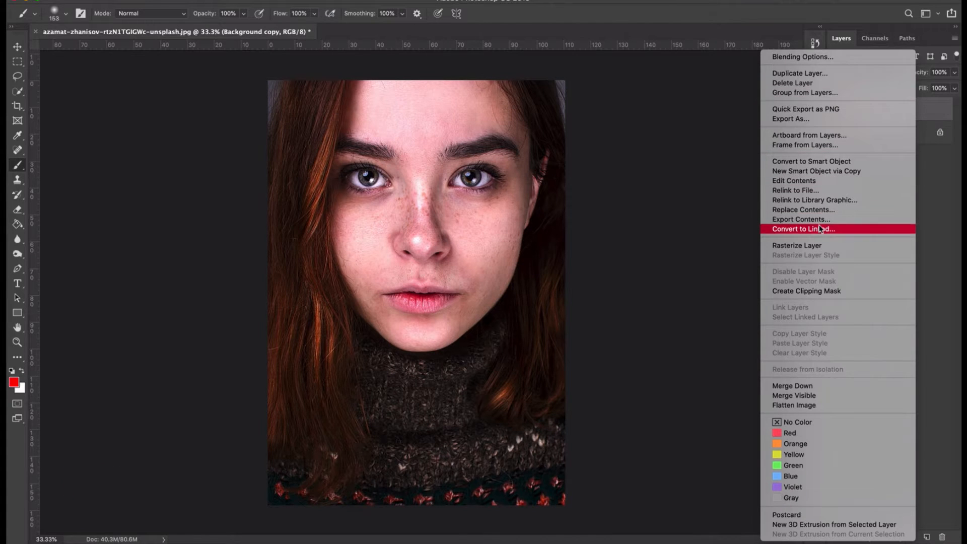
pyautogui.click(930, 197)
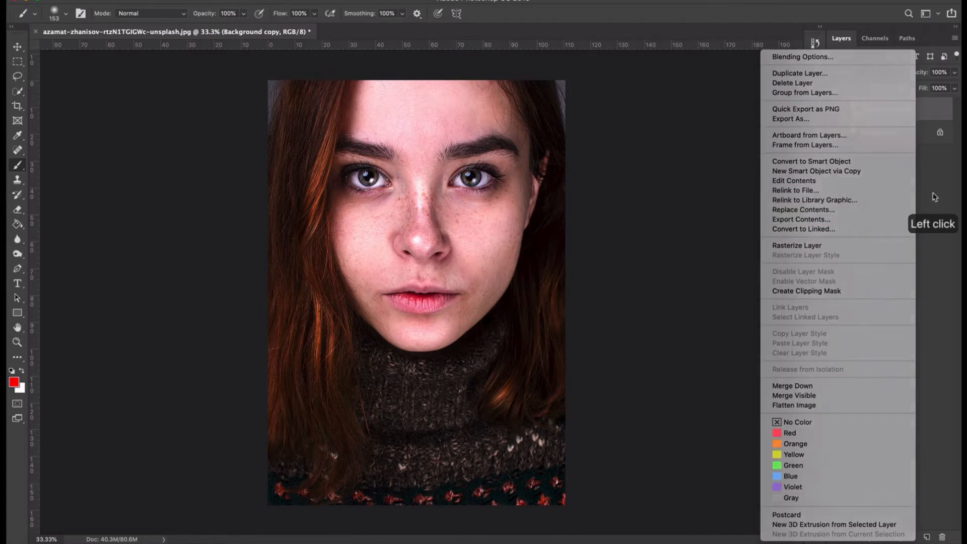
pyautogui.click(877, 110)
pyautogui.doubleClick(877, 110)
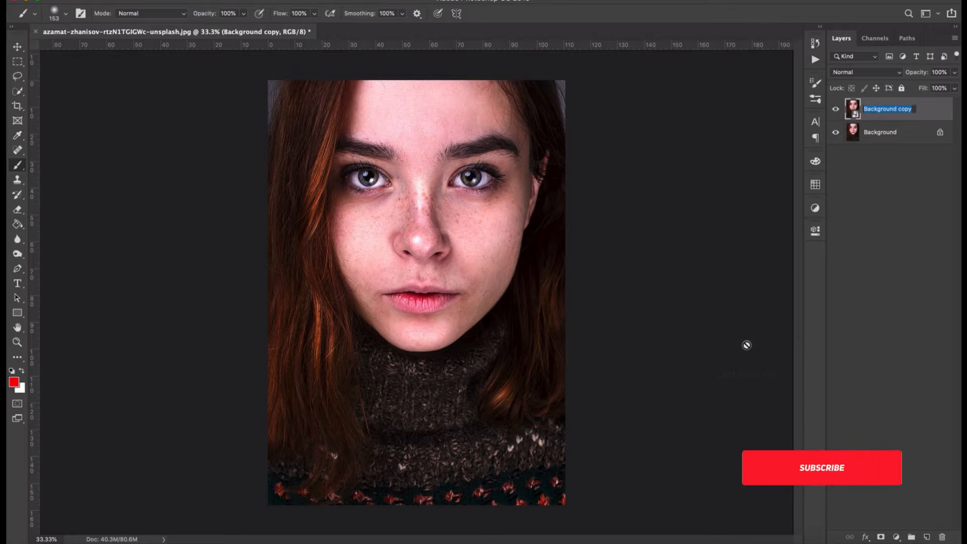
pyautogui.write('Blur')
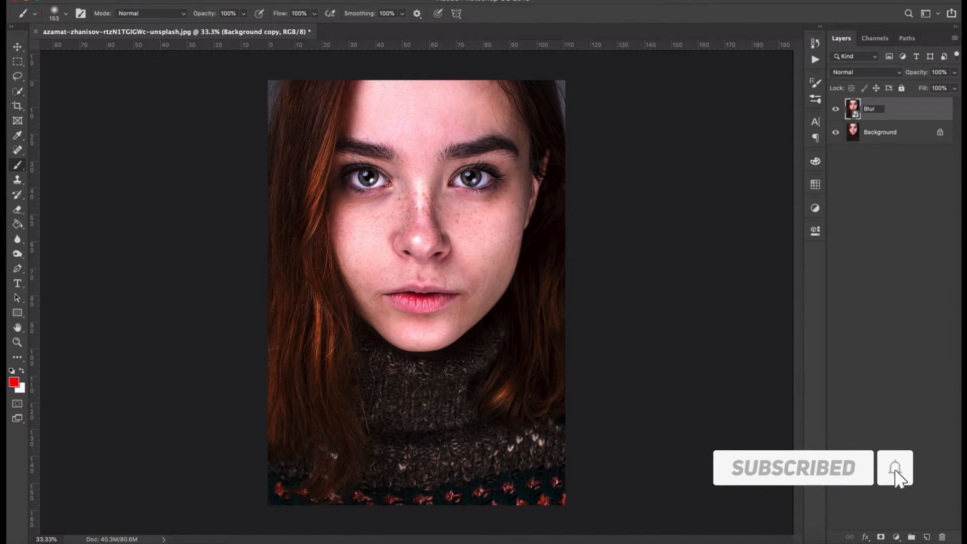
pyautogui.press('Return')
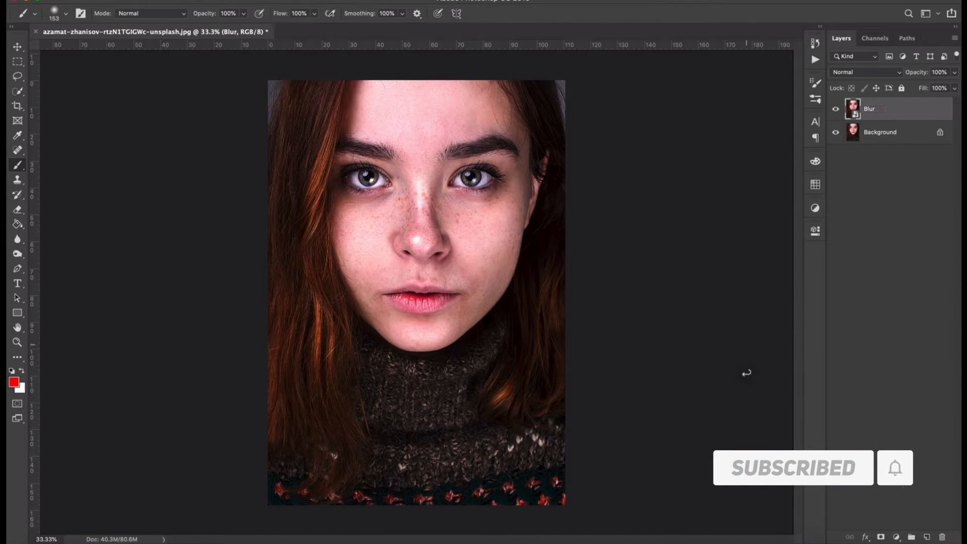
# - Duplicate the Blur layer and rename the duplicate as Details
pyautogui.moveTo(887, 110); pyautogui.dragTo(927, 536)
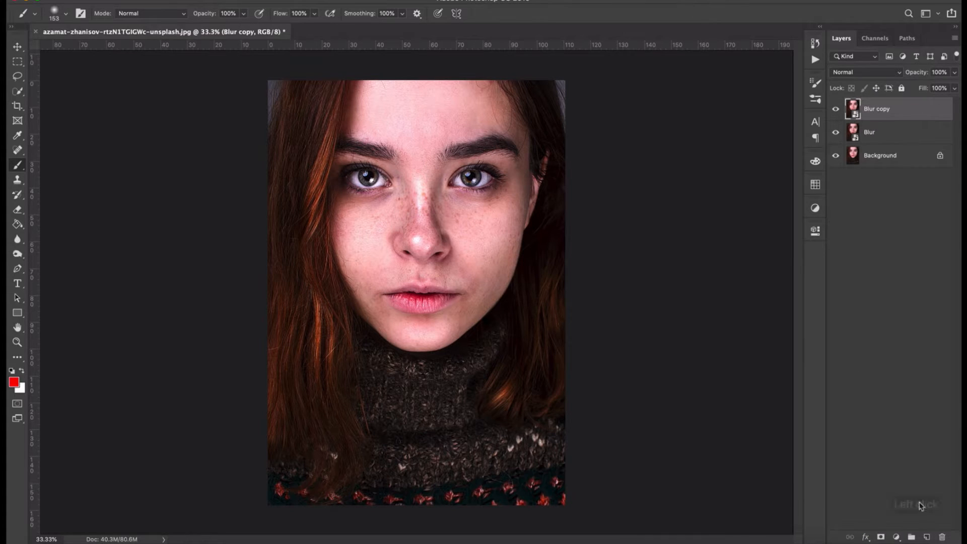
pyautogui.doubleClick(878, 112)
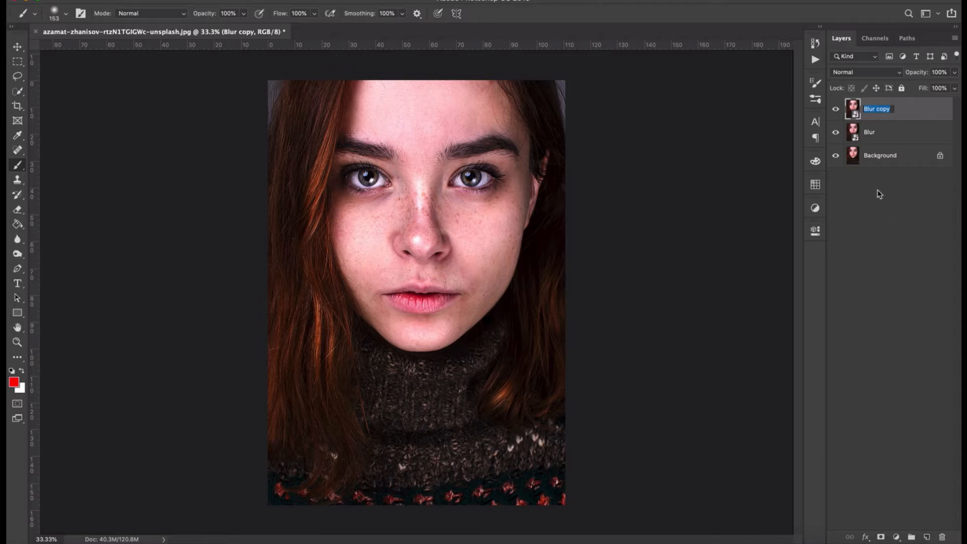
pyautogui.write('Details')
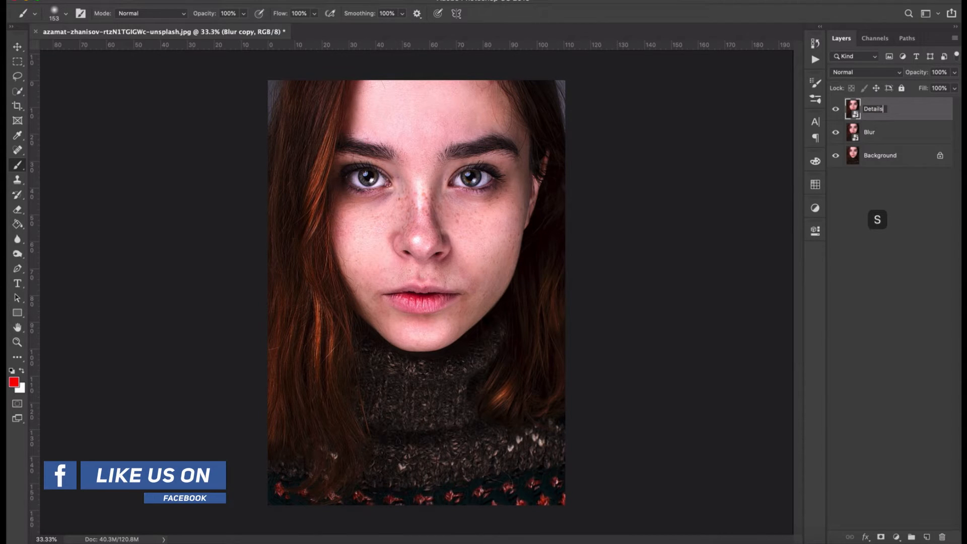
pyautogui.press('Return')
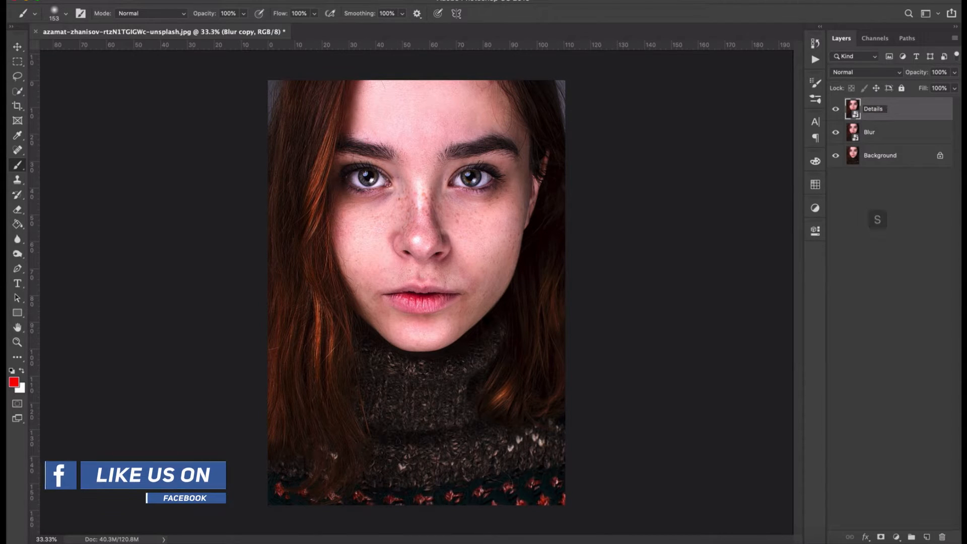
# - Hide the Details layer and apply a Gaussian Blur with a 50-pixel radius to the Blur layer
pyautogui.click(888, 134)
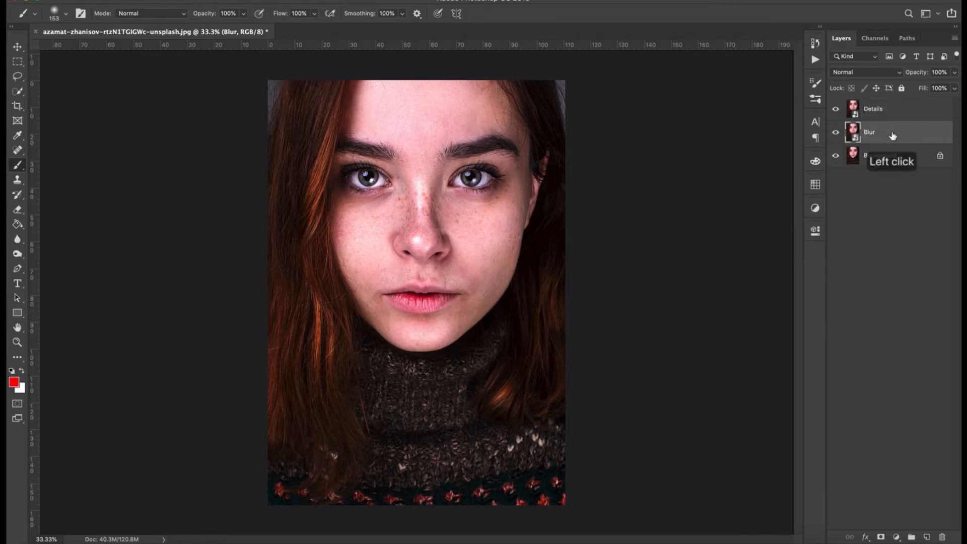
pyautogui.click(835, 109)
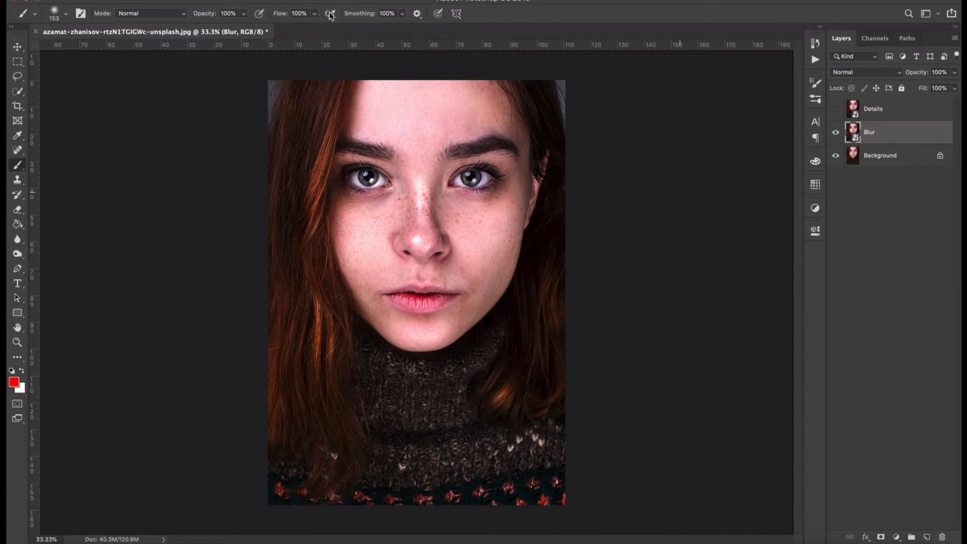
pyautogui.click(289, 2)
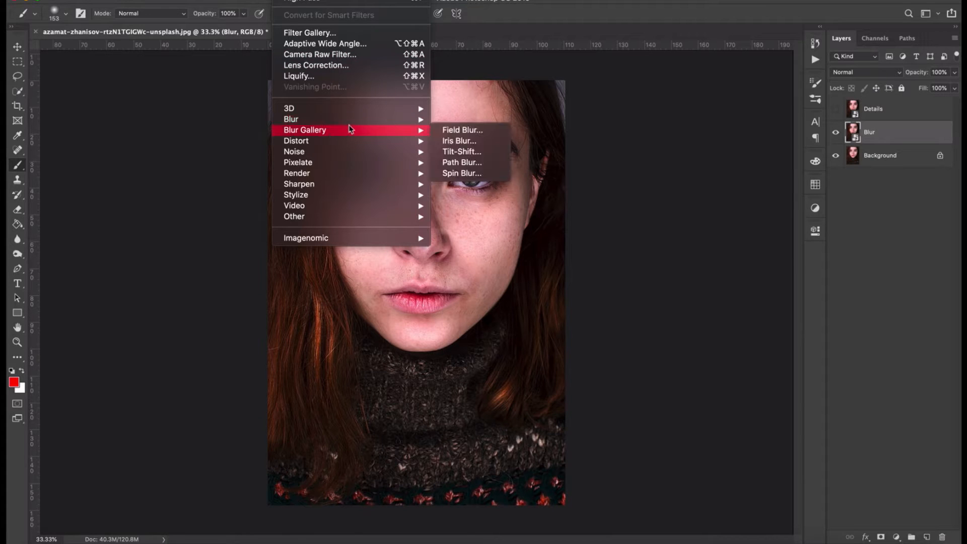
pyautogui.moveTo(353, 121)
pyautogui.click(496, 162)
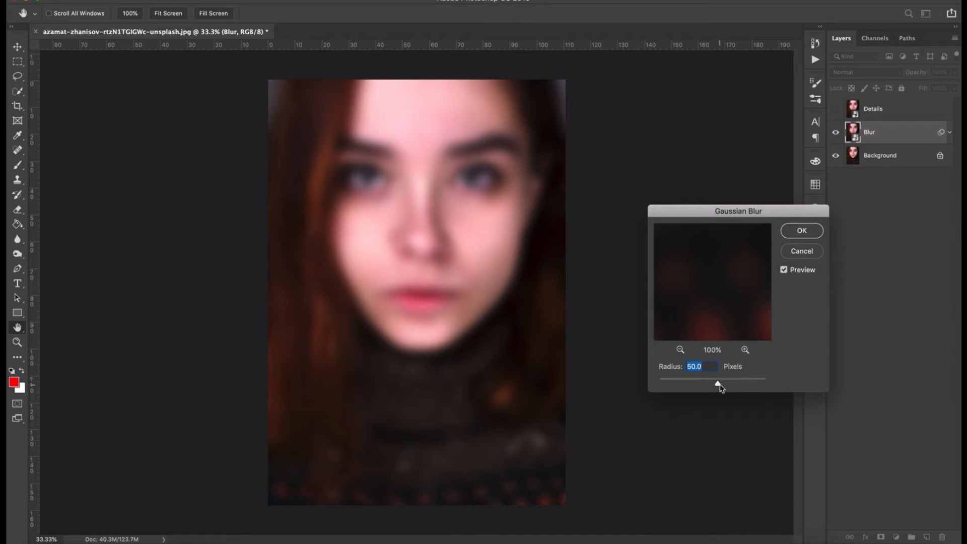
pyautogui.click(801, 231)
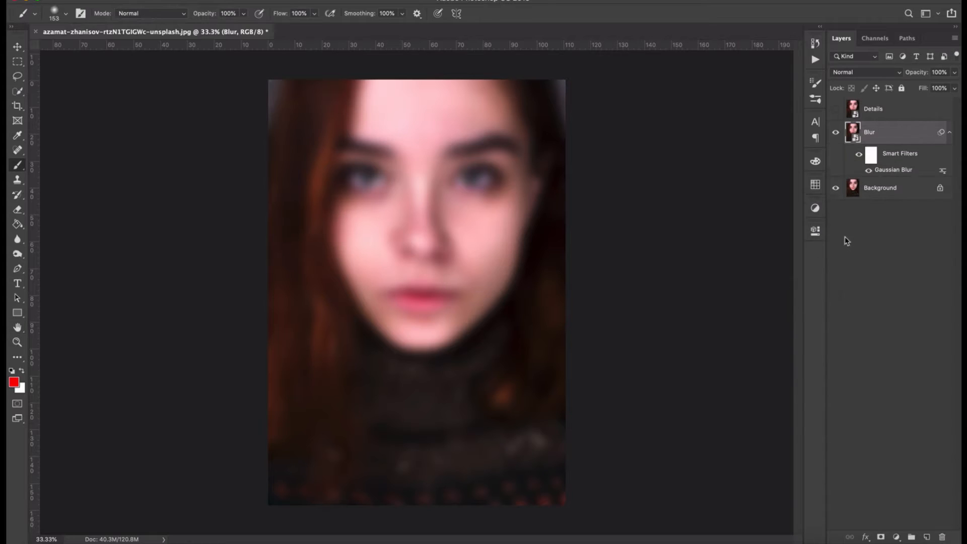
# - Show the Details layer again and apply a High Pass filter with a 4.6-pixel radius to it
pyautogui.click(835, 109)
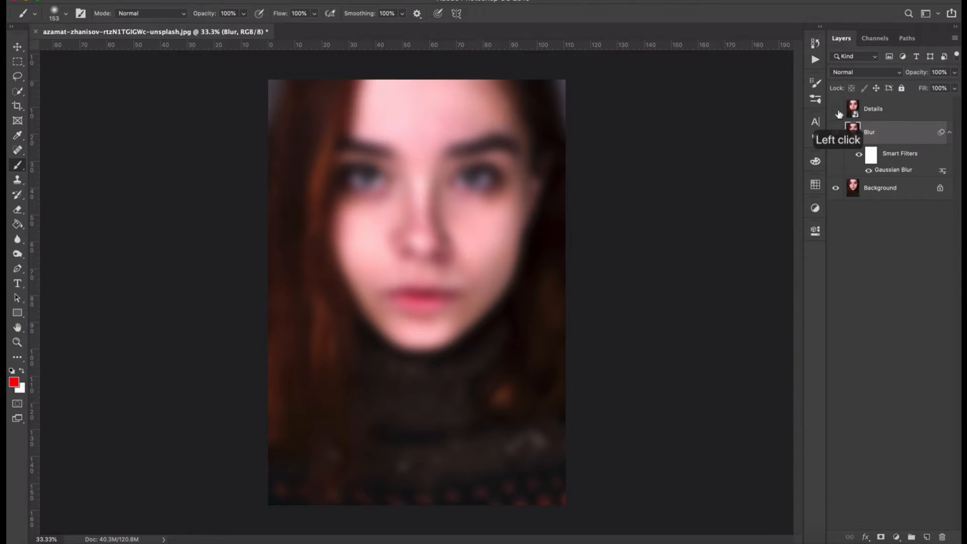
pyautogui.click(889, 111)
pyautogui.click(282, 1)
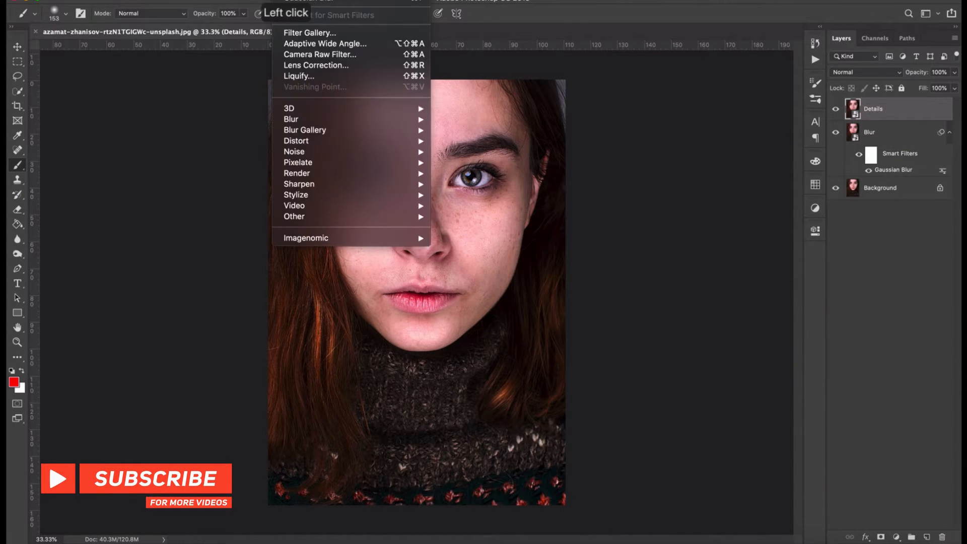
pyautogui.moveTo(425, 171)
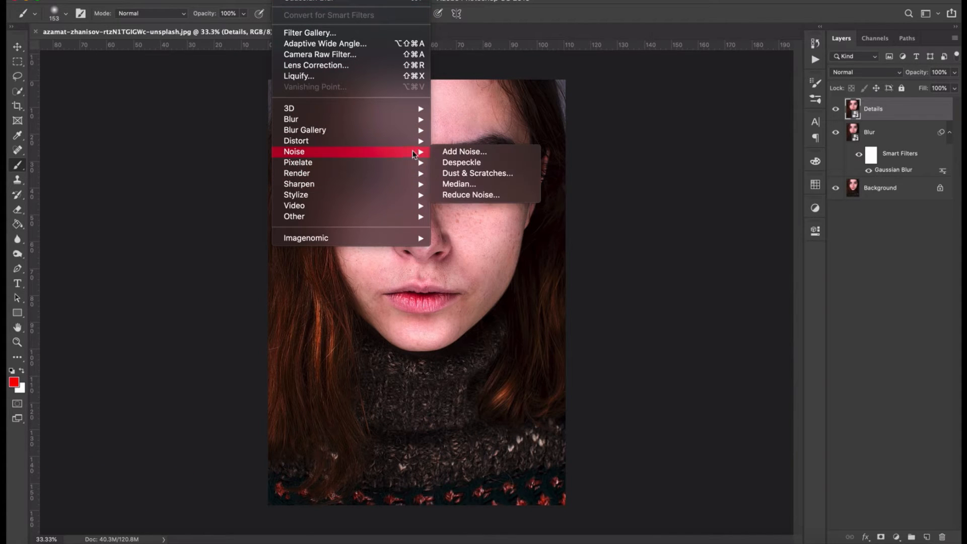
pyautogui.moveTo(408, 221)
pyautogui.click(471, 228)
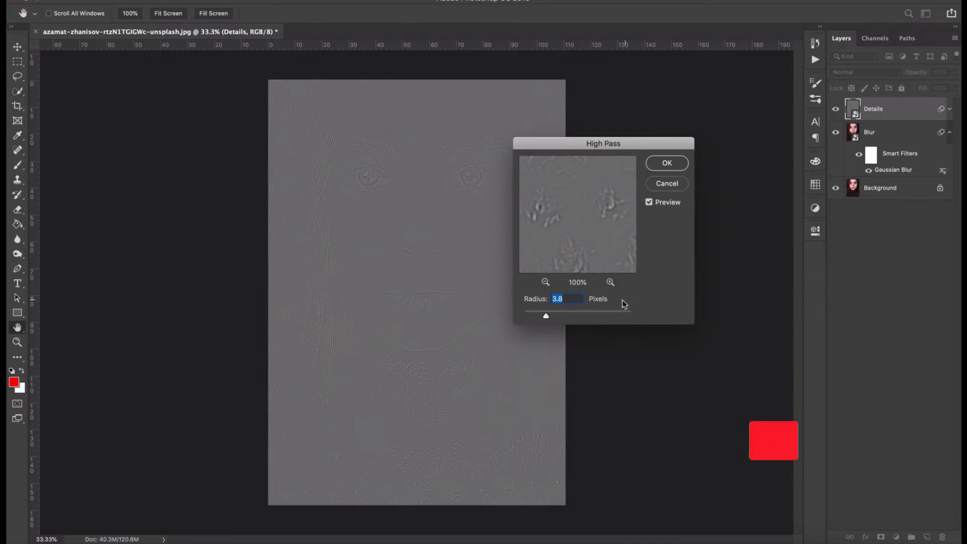
pyautogui.moveTo(547, 319); pyautogui.dragTo(550, 319)
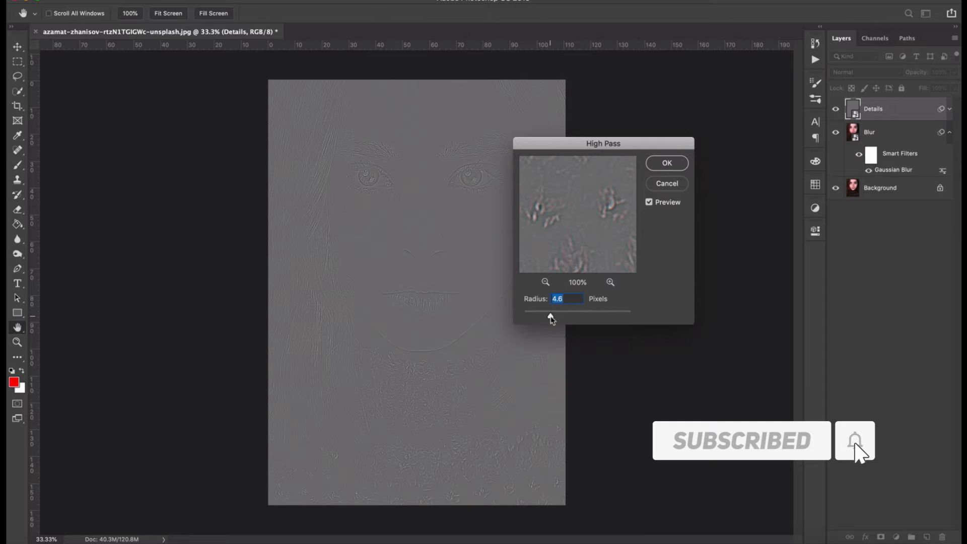
pyautogui.click(664, 166)
# - Set the Details layer's blend mode to Linear Light and its High Pass filter radius to 4.4 pixels
pyautogui.click(875, 78)
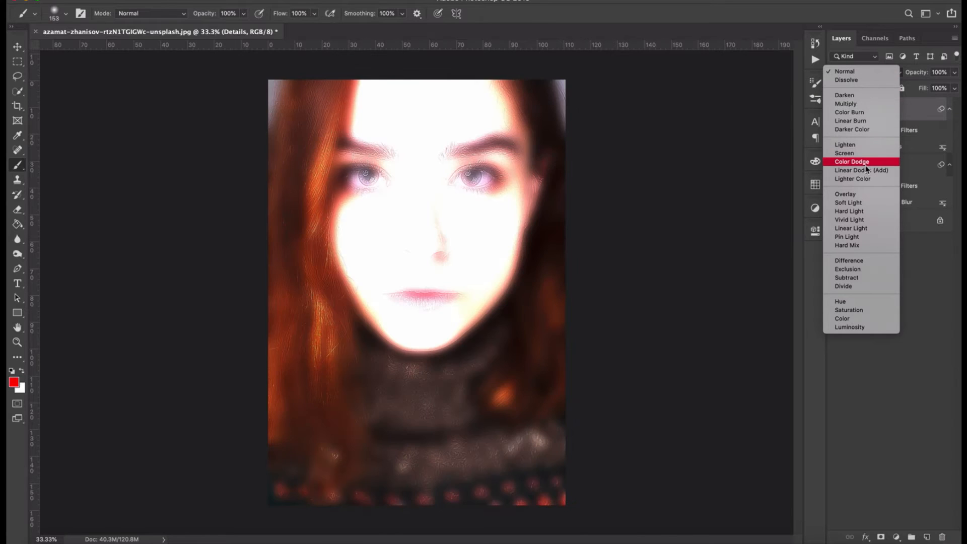
pyautogui.click(859, 228)
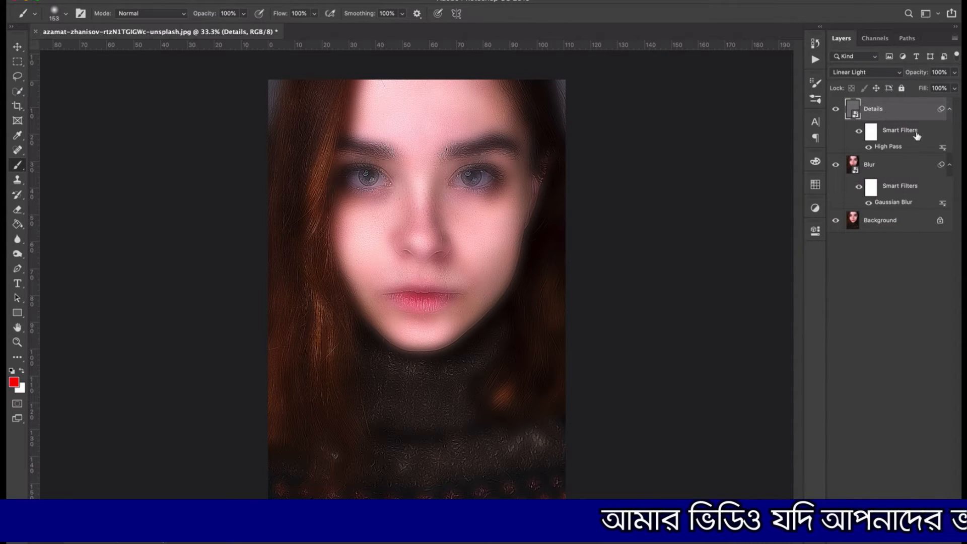
pyautogui.doubleClick(888, 146)
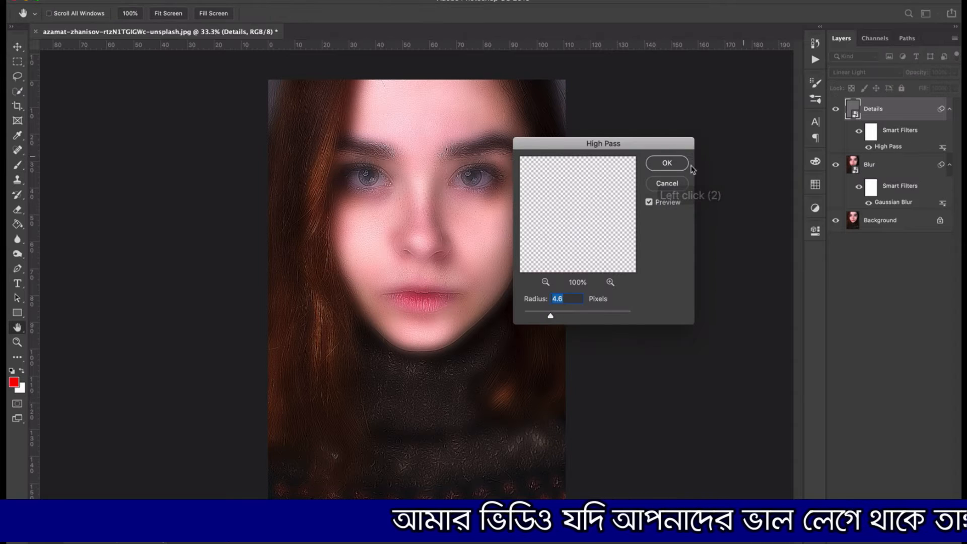
pyautogui.moveTo(594, 147); pyautogui.dragTo(673, 149)
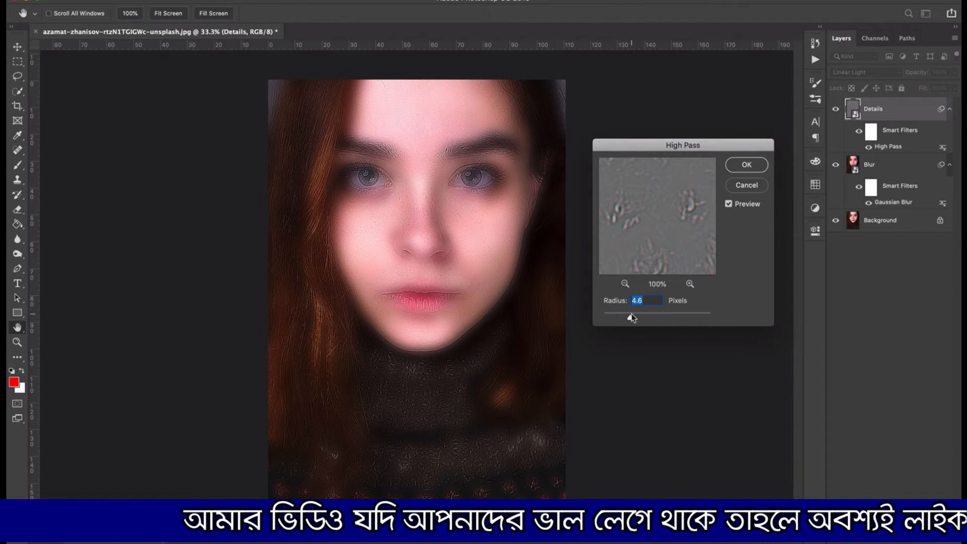
pyautogui.moveTo(629, 318); pyautogui.dragTo(623, 318)
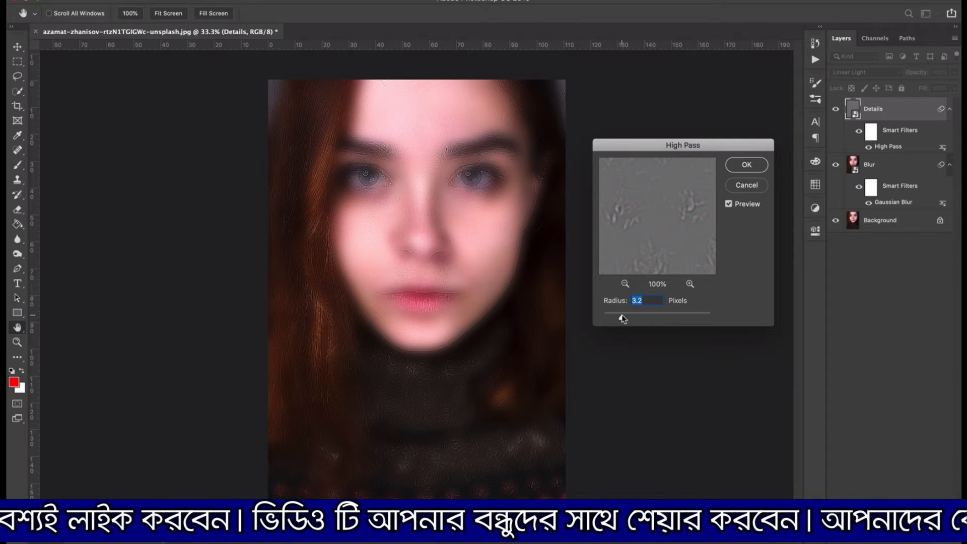
pyautogui.moveTo(622, 318); pyautogui.dragTo(628, 319)
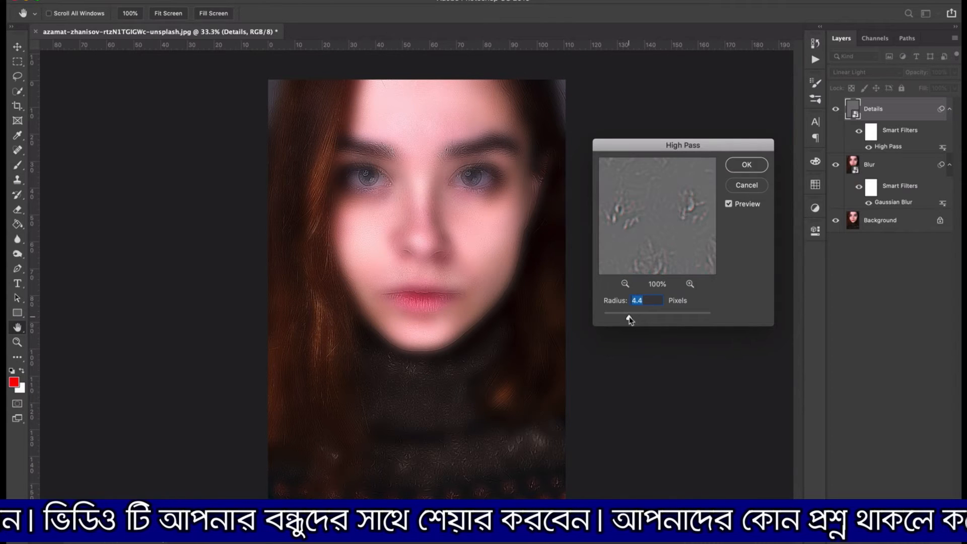
pyautogui.click(744, 164)
# - Reduce the Gaussian Blur smart filter's radius on the Blur layer to about 38.8 pixels
pyautogui.doubleClick(910, 202)
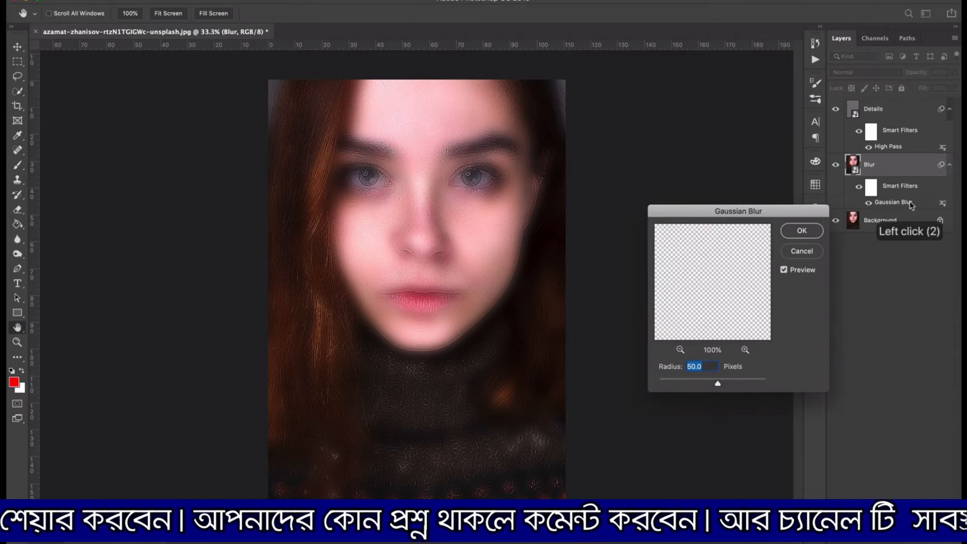
pyautogui.moveTo(717, 387); pyautogui.dragTo(715, 386)
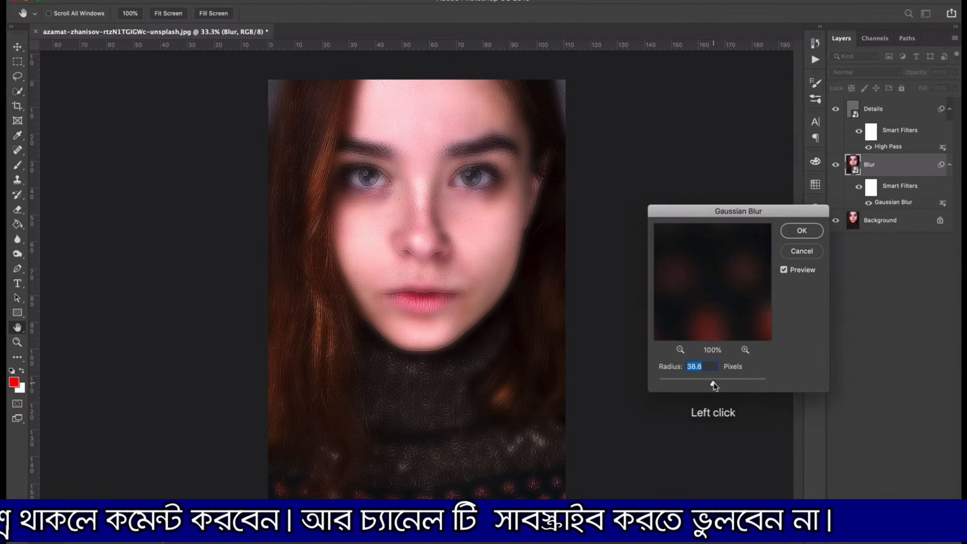
pyautogui.click(804, 230)
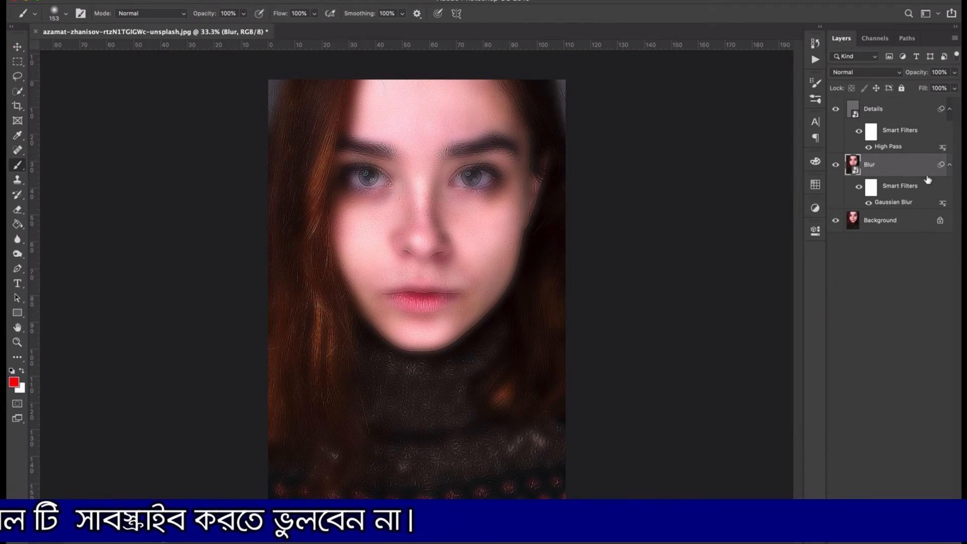
# - Group the Details and Blur layers together and name the group Skin Retouching
pyautogui.click(890, 111)
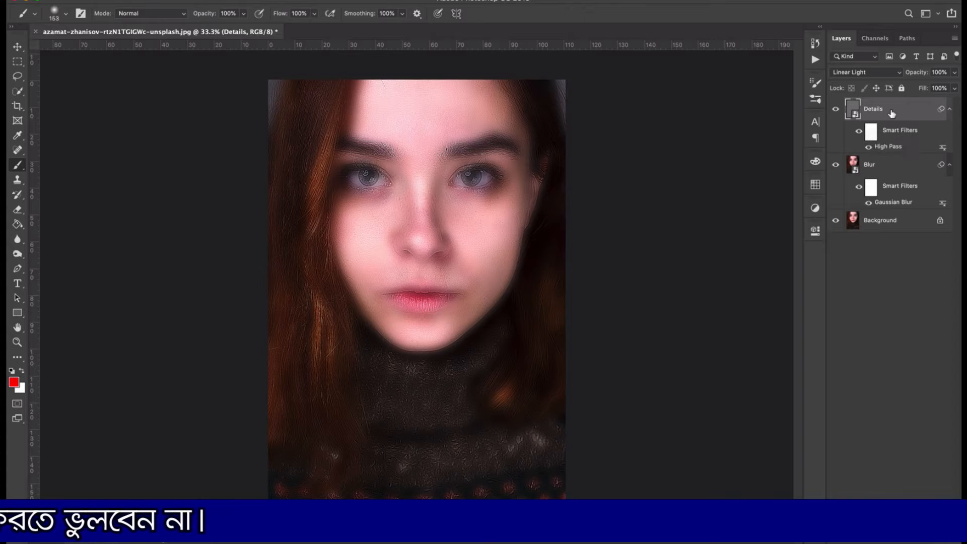
pyautogui.click(907, 184)
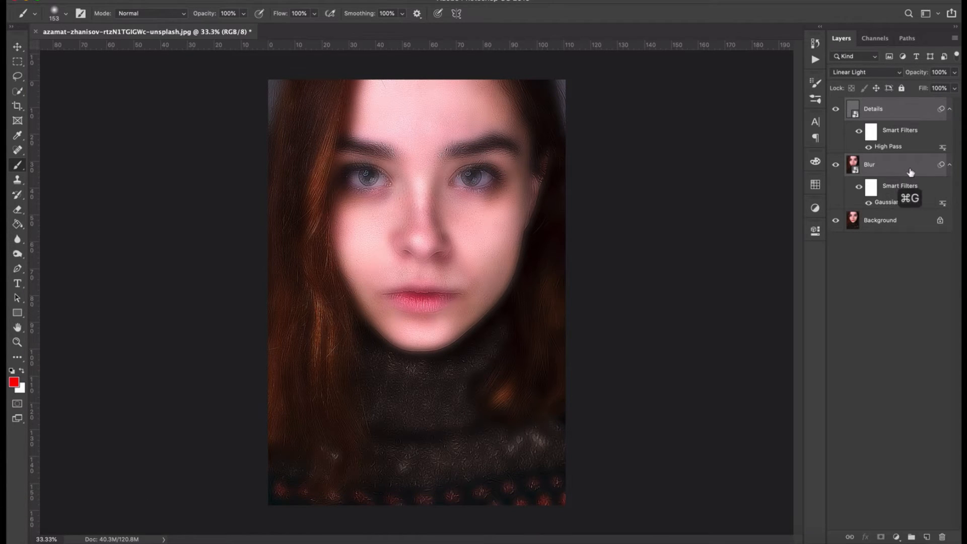
pyautogui.press('super+g')
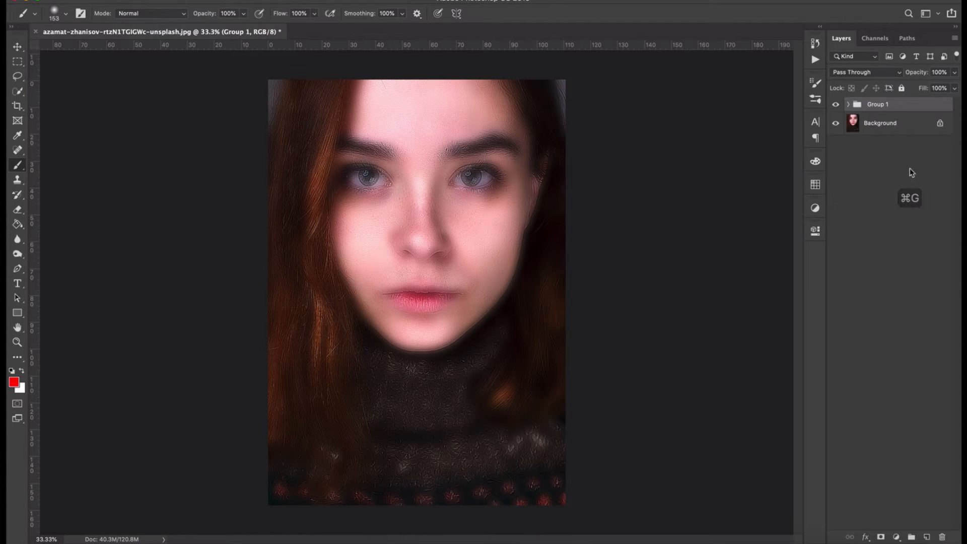
pyautogui.doubleClick(887, 105)
pyautogui.write('Sk')
pyautogui.write('in Retouching')
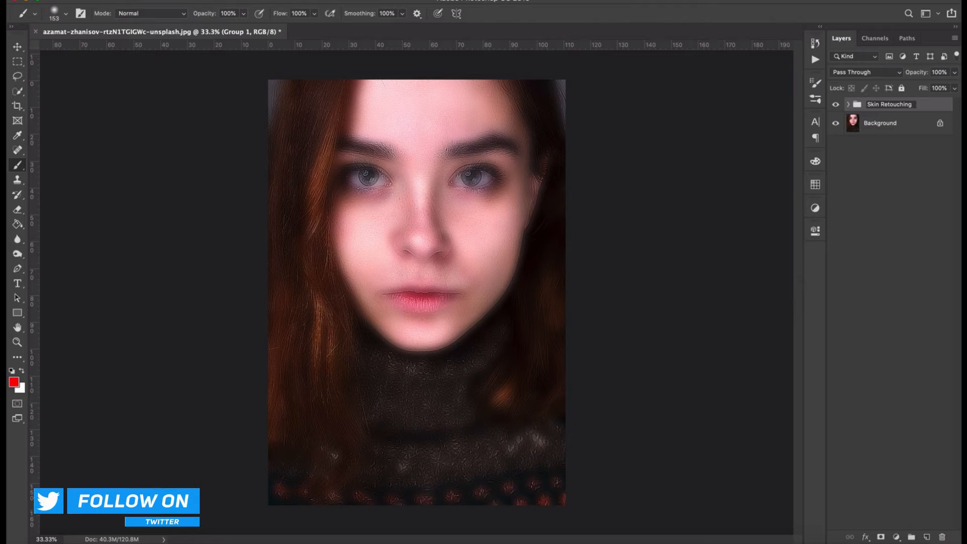
pyautogui.press('Return')
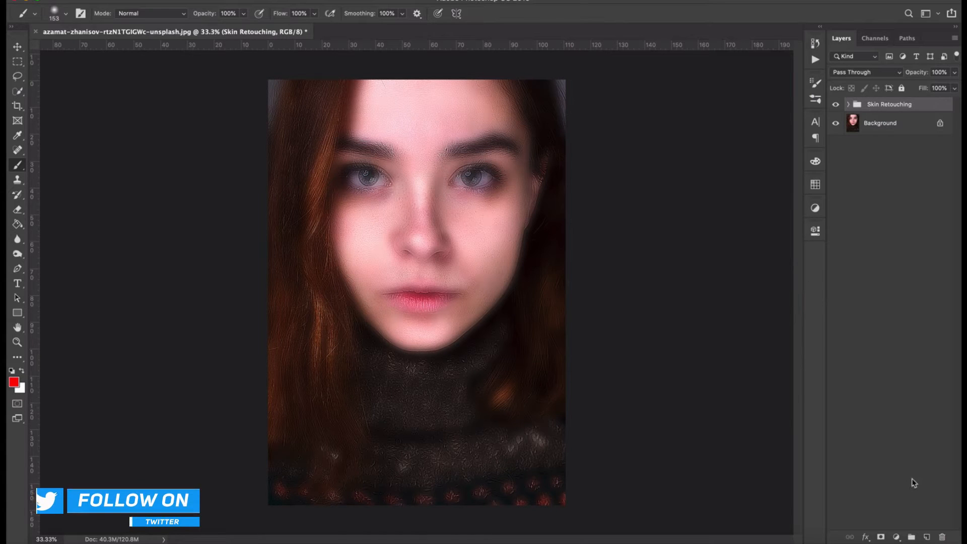
# - Add a black layer mask to the Skin Retouching group to hide its effect completely
pyautogui.keyDown('alt'); pyautogui.click(880, 537); pyautogui.keyUp('alt')
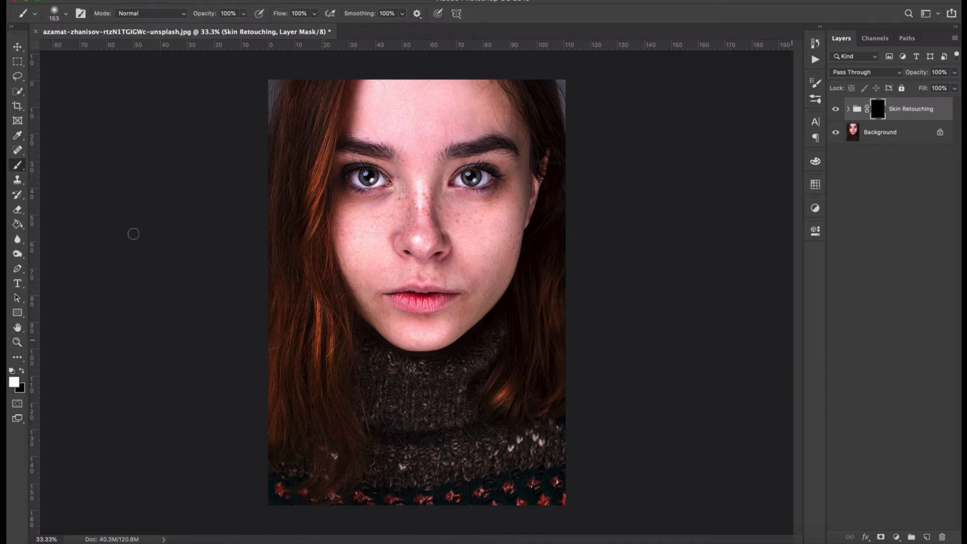
pyautogui.click(17, 341)
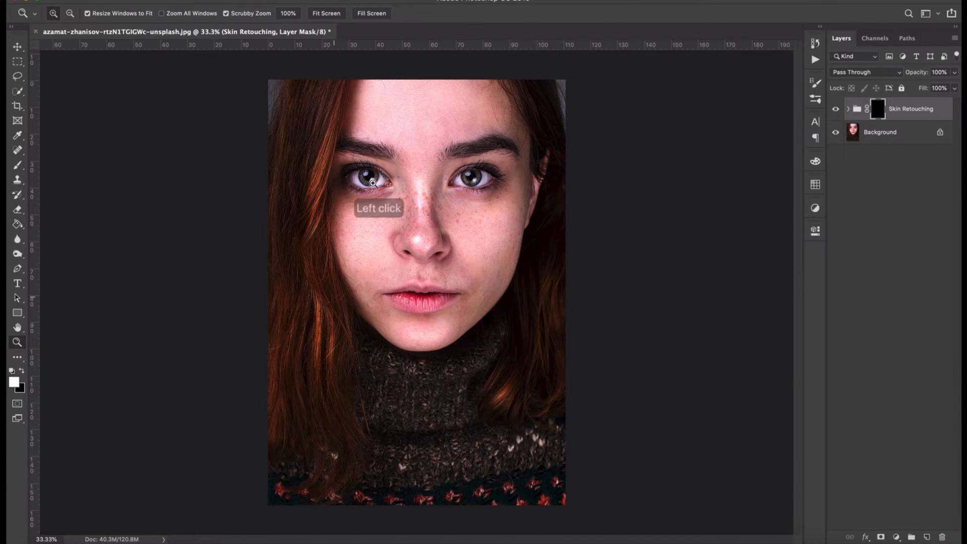
# - Configure the Brush for painting white on the Skin Retouching mask with 94% opacity, 91% flow and 95% smoothing
pyautogui.click(405, 182)
pyautogui.scroll(2, 418, 285)
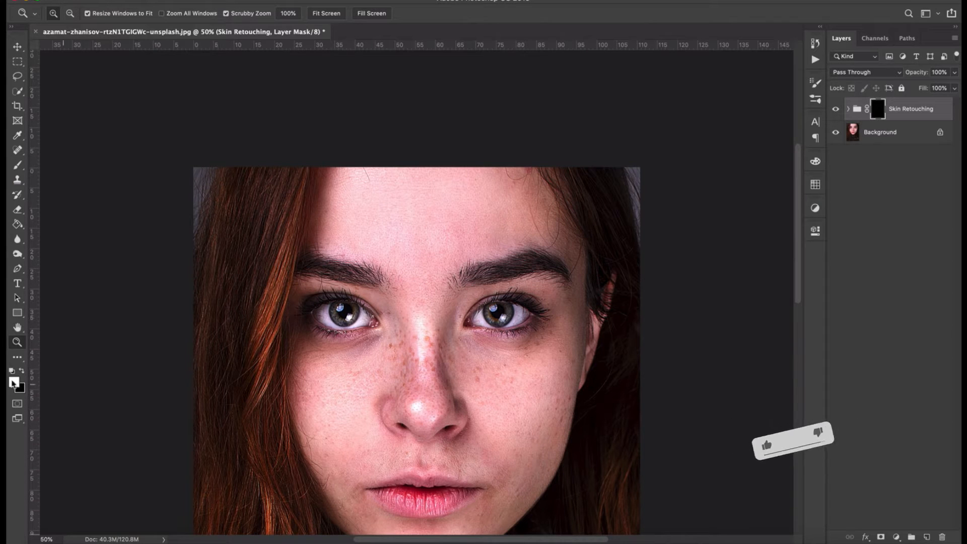
pyautogui.click(17, 165)
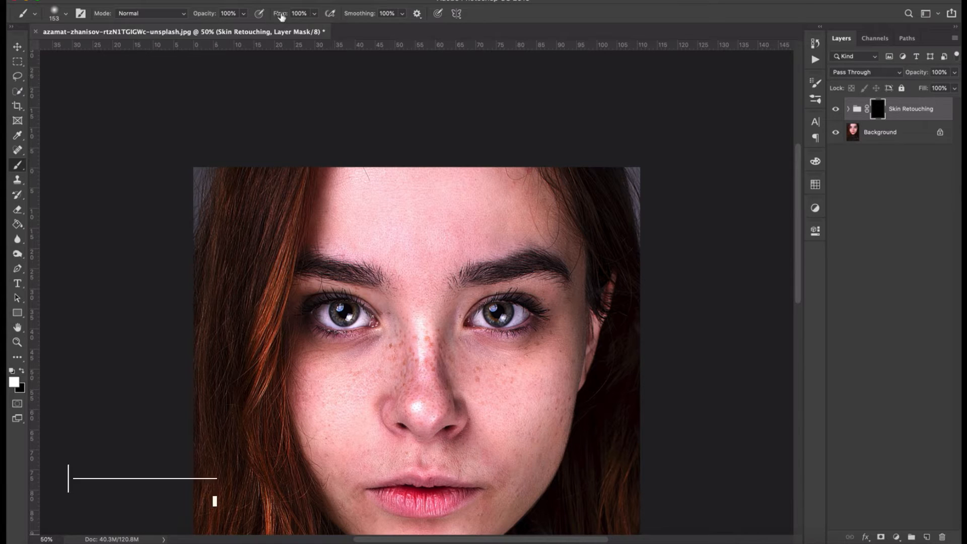
pyautogui.moveTo(281, 17); pyautogui.dragTo(280, 18)
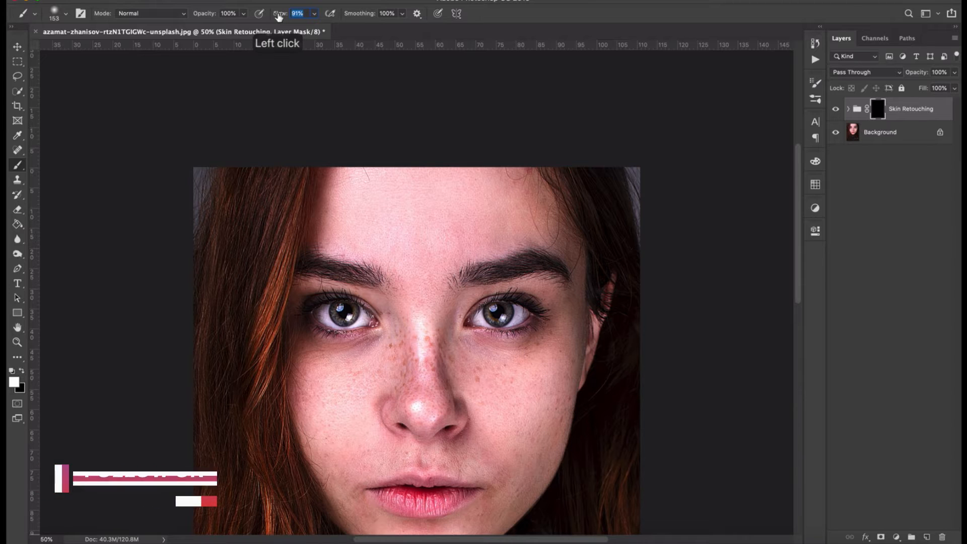
pyautogui.moveTo(280, 18); pyautogui.dragTo(204, 17)
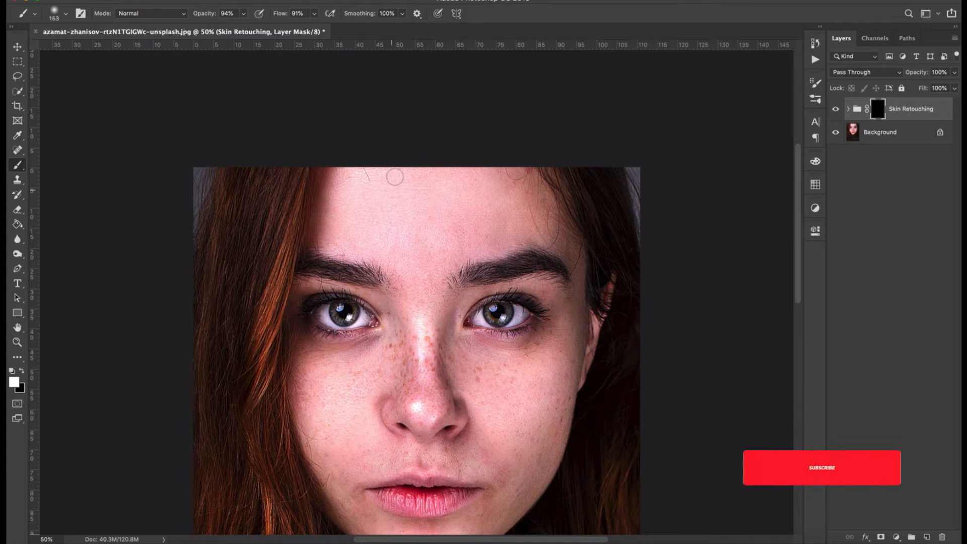
pyautogui.click(364, 15)
pyautogui.moveTo(364, 15); pyautogui.dragTo(361, 16)
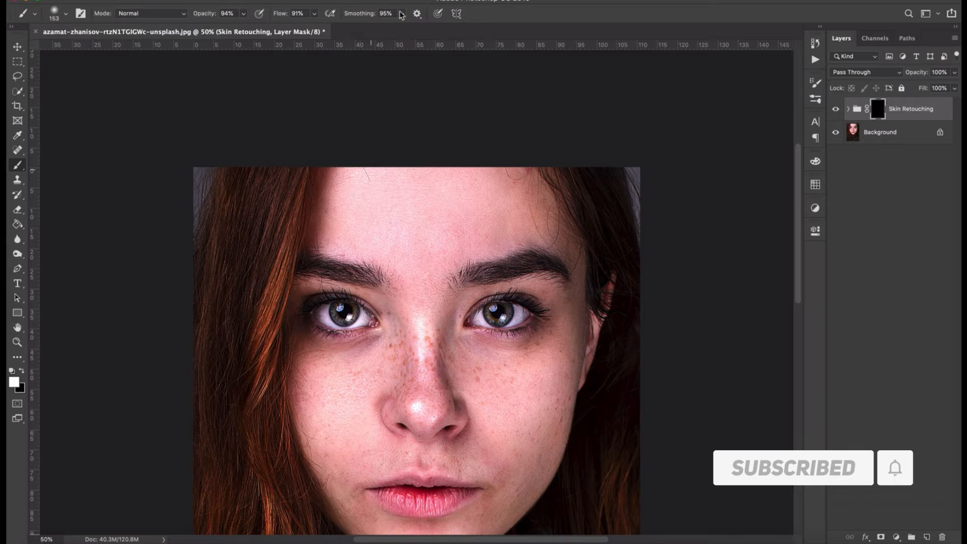
# - Set the brush size to 191 px and paint white on the group mask across the forehead to smooth it
pyautogui.rightClick(349, 180)
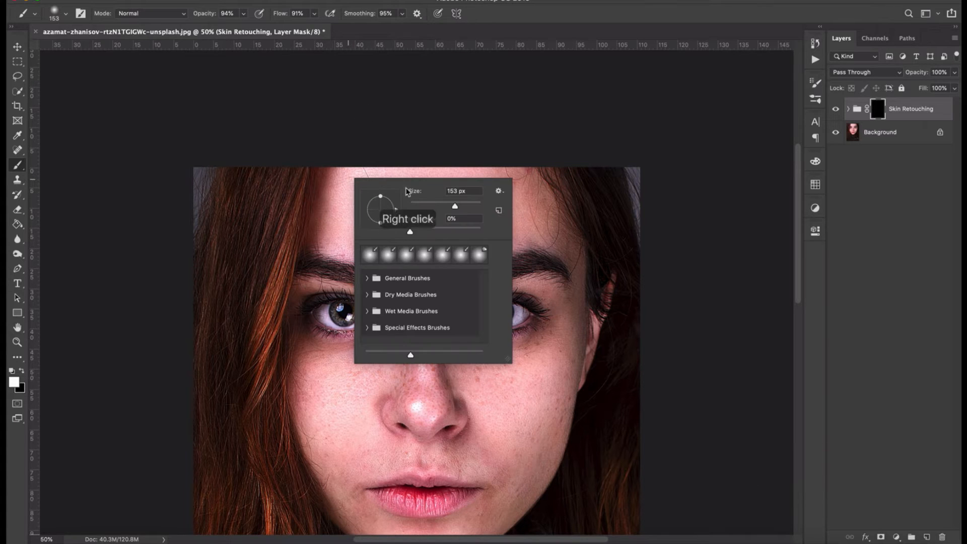
pyautogui.click(455, 208)
pyautogui.moveTo(462, 209); pyautogui.dragTo(464, 209)
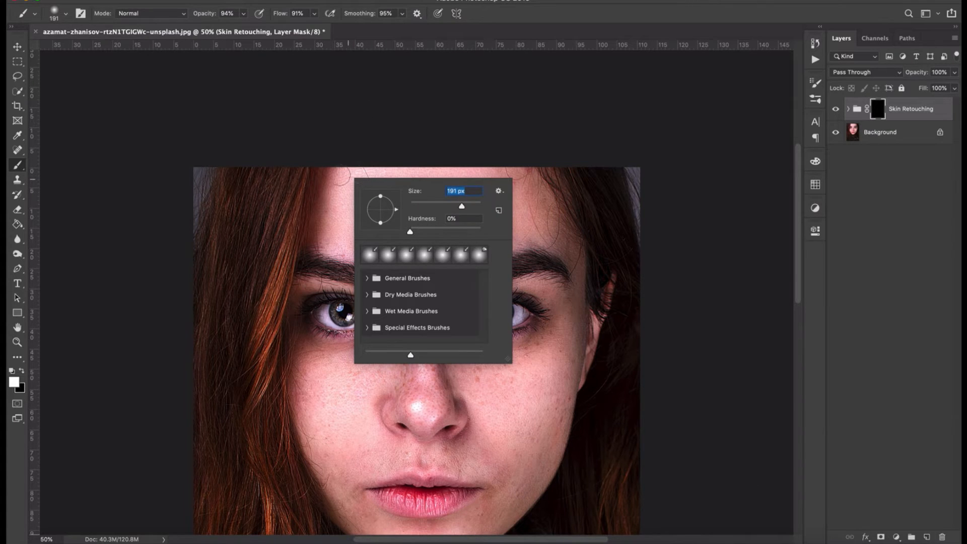
pyautogui.moveTo(338, 176)
pyautogui.mouseDown()
pyautogui.moveTo(523, 174)
pyautogui.moveTo(486, 190)
pyautogui.moveTo(341, 174)
pyautogui.moveTo(324, 181)
pyautogui.moveTo(364, 201)
pyautogui.moveTo(347, 232)
pyautogui.moveTo(491, 203)
pyautogui.moveTo(457, 232)
pyautogui.moveTo(324, 236)
pyautogui.moveTo(389, 262)
pyautogui.moveTo(325, 200)
pyautogui.moveTo(328, 214)
pyautogui.moveTo(453, 227)
pyautogui.moveTo(513, 212)
pyautogui.moveTo(525, 171)
pyautogui.moveTo(544, 227)
pyautogui.moveTo(554, 220)
pyautogui.moveTo(560, 235)
pyautogui.moveTo(502, 220)
pyautogui.moveTo(462, 252)
pyautogui.moveTo(474, 238)
pyautogui.moveTo(409, 267)
pyautogui.moveTo(426, 257)
pyautogui.moveTo(416, 298)
pyautogui.moveTo(398, 278)
pyautogui.moveTo(408, 297)
pyautogui.moveTo(506, 239)
pyautogui.moveTo(549, 234)
pyautogui.mouseUp()
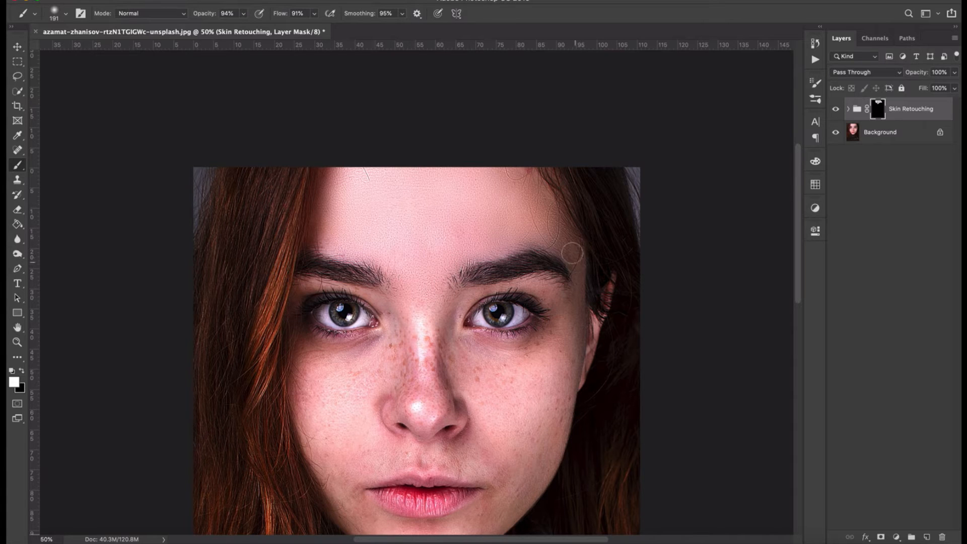
# - Paint white on the mask beside the nose bridge, under the left-hand eye and across the left-hand cheek
pyautogui.click(460, 315)
pyautogui.click(396, 337)
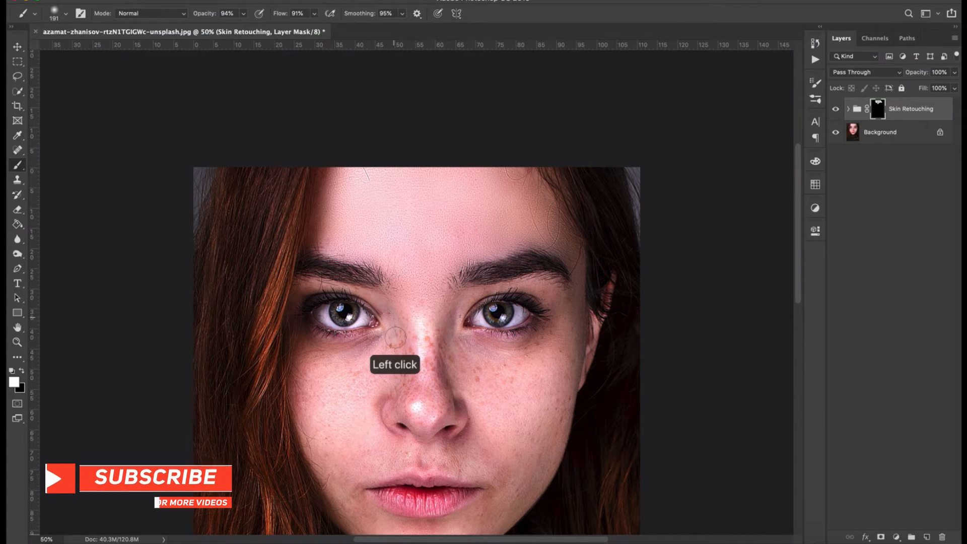
pyautogui.moveTo(396, 338)
pyautogui.mouseDown()
pyautogui.moveTo(398, 391)
pyautogui.moveTo(399, 353)
pyautogui.moveTo(380, 375)
pyautogui.moveTo(386, 341)
pyautogui.moveTo(339, 365)
pyautogui.moveTo(376, 351)
pyautogui.moveTo(324, 362)
pyautogui.moveTo(367, 349)
pyautogui.moveTo(310, 347)
pyautogui.moveTo(377, 343)
pyautogui.moveTo(323, 356)
pyautogui.moveTo(307, 343)
pyautogui.moveTo(320, 377)
pyautogui.moveTo(302, 348)
pyautogui.moveTo(352, 393)
pyautogui.moveTo(376, 364)
pyautogui.moveTo(358, 422)
pyautogui.moveTo(374, 362)
pyautogui.moveTo(395, 366)
pyautogui.moveTo(403, 355)
pyautogui.moveTo(362, 387)
pyautogui.mouseUp()
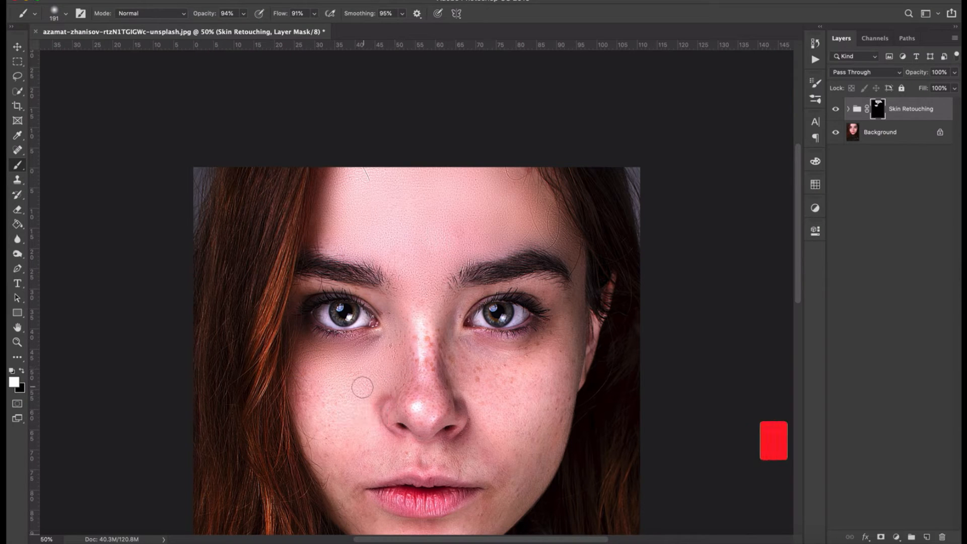
pyautogui.moveTo(314, 408)
pyautogui.mouseDown()
pyautogui.moveTo(315, 428)
pyautogui.moveTo(292, 375)
pyautogui.moveTo(309, 456)
pyautogui.moveTo(313, 375)
pyautogui.moveTo(348, 407)
pyautogui.moveTo(334, 457)
pyautogui.moveTo(341, 432)
pyautogui.mouseUp()
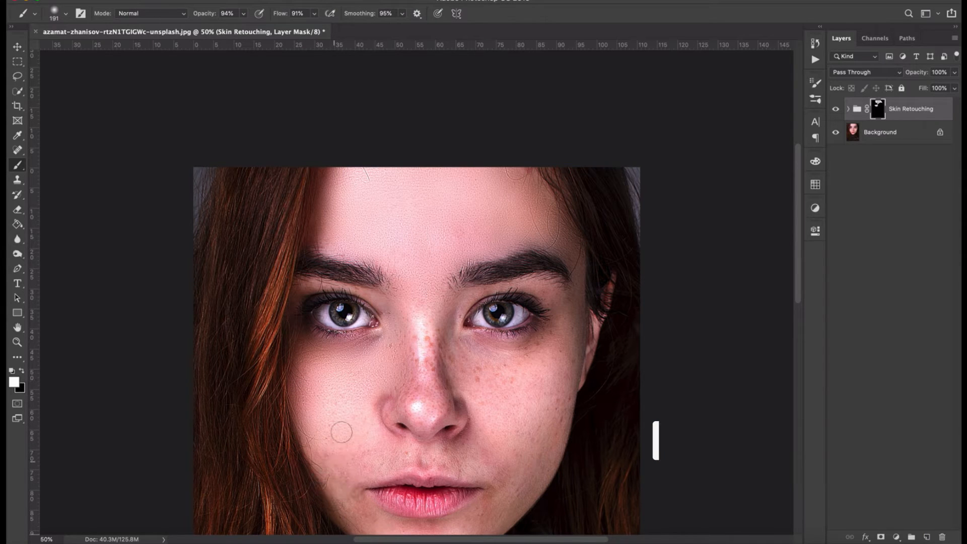
# - Undo the stray stroke around the right-hand eye, and paint white on the mask over the right-hand cheek and jaw
pyautogui.moveTo(468, 342)
pyautogui.mouseDown()
pyautogui.moveTo(529, 357)
pyautogui.moveTo(533, 349)
pyautogui.moveTo(490, 357)
pyautogui.moveTo(552, 334)
pyautogui.moveTo(537, 341)
pyautogui.moveTo(549, 306)
pyautogui.moveTo(531, 289)
pyautogui.moveTo(564, 314)
pyautogui.moveTo(500, 297)
pyautogui.moveTo(463, 304)
pyautogui.moveTo(487, 298)
pyautogui.mouseUp()
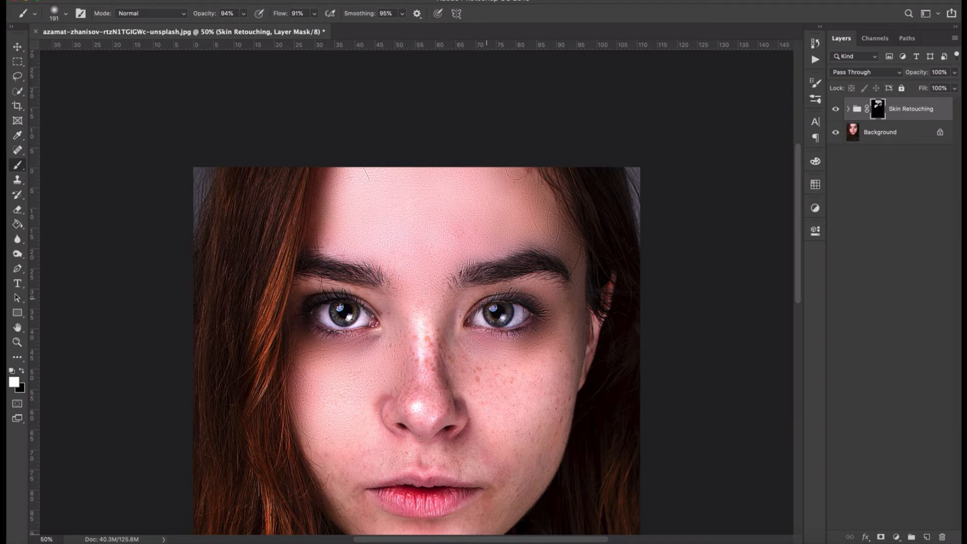
pyautogui.press('super+z')
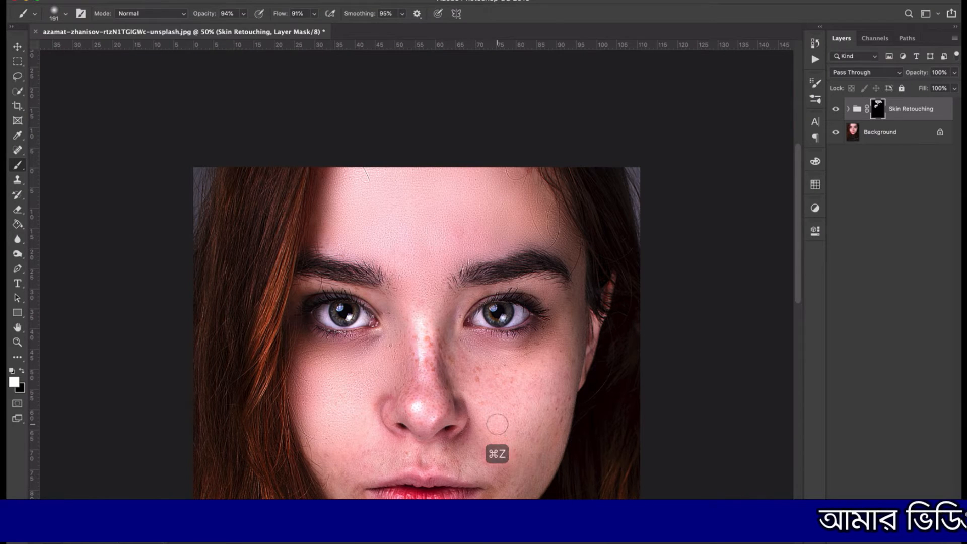
pyautogui.moveTo(467, 383)
pyautogui.mouseDown()
pyautogui.moveTo(465, 345)
pyautogui.moveTo(493, 354)
pyautogui.moveTo(547, 328)
pyautogui.moveTo(513, 357)
pyautogui.moveTo(565, 319)
pyautogui.moveTo(518, 364)
pyautogui.moveTo(448, 354)
pyautogui.moveTo(537, 362)
pyautogui.moveTo(476, 390)
pyautogui.moveTo(550, 357)
pyautogui.moveTo(520, 412)
pyautogui.moveTo(494, 413)
pyautogui.moveTo(498, 382)
pyautogui.moveTo(540, 386)
pyautogui.moveTo(519, 398)
pyautogui.moveTo(556, 360)
pyautogui.mouseUp()
pyautogui.moveTo(556, 318)
pyautogui.mouseDown()
pyautogui.moveTo(564, 341)
pyautogui.moveTo(570, 320)
pyautogui.moveTo(568, 373)
pyautogui.moveTo(574, 341)
pyautogui.moveTo(563, 405)
pyautogui.moveTo(566, 374)
pyautogui.moveTo(554, 424)
pyautogui.moveTo(556, 384)
pyautogui.moveTo(527, 451)
pyautogui.moveTo(555, 401)
pyautogui.moveTo(542, 442)
pyautogui.mouseUp()
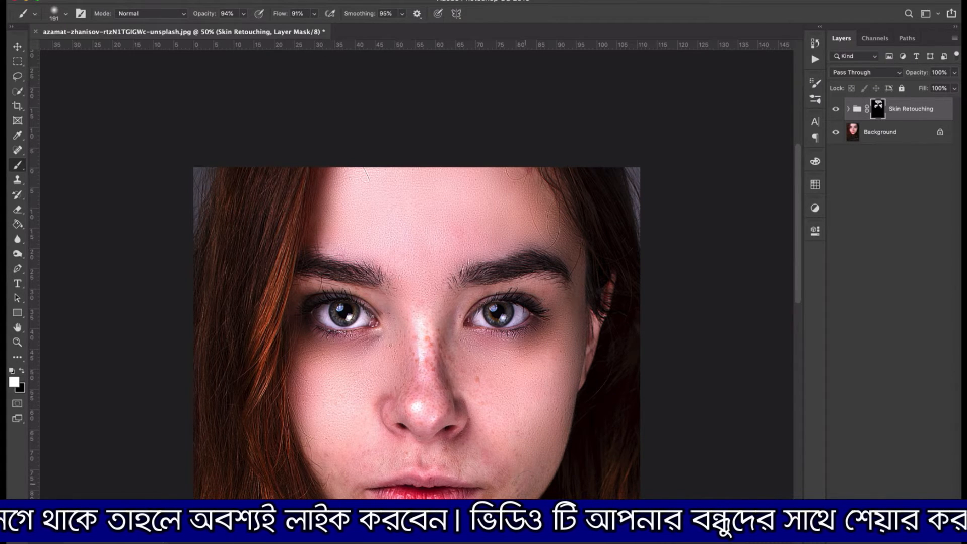
pyautogui.scroll(-5, 526, 458)
pyautogui.moveTo(542, 355)
pyautogui.mouseDown()
pyautogui.moveTo(485, 448)
pyautogui.moveTo(538, 403)
pyautogui.moveTo(461, 466)
pyautogui.moveTo(510, 429)
pyautogui.moveTo(492, 447)
pyautogui.mouseUp()
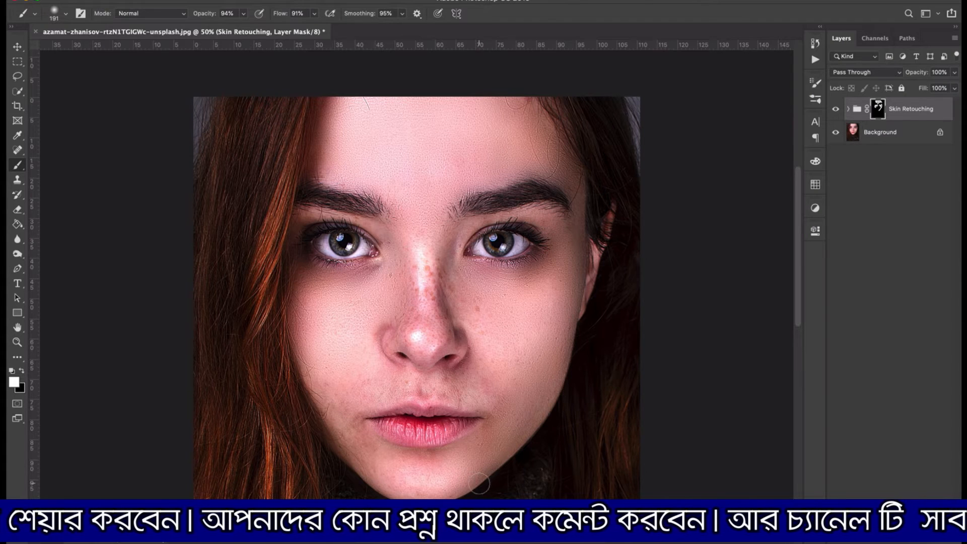
# - Paint white on the mask over the freckled nose, the upper-lip area and the chin to smooth the skin
pyautogui.moveTo(462, 333)
pyautogui.mouseDown()
pyautogui.moveTo(470, 296)
pyautogui.moveTo(483, 333)
pyautogui.moveTo(455, 283)
pyautogui.moveTo(483, 372)
pyautogui.moveTo(479, 393)
pyautogui.moveTo(493, 403)
pyautogui.moveTo(451, 377)
pyautogui.moveTo(472, 396)
pyautogui.moveTo(449, 380)
pyautogui.moveTo(447, 403)
pyautogui.moveTo(358, 399)
pyautogui.moveTo(381, 388)
pyautogui.moveTo(345, 415)
pyautogui.moveTo(322, 410)
pyautogui.moveTo(349, 374)
pyautogui.moveTo(320, 395)
pyautogui.moveTo(358, 339)
pyautogui.moveTo(338, 351)
pyautogui.moveTo(373, 340)
pyautogui.moveTo(369, 371)
pyautogui.moveTo(363, 323)
pyautogui.moveTo(367, 362)
pyautogui.mouseUp()
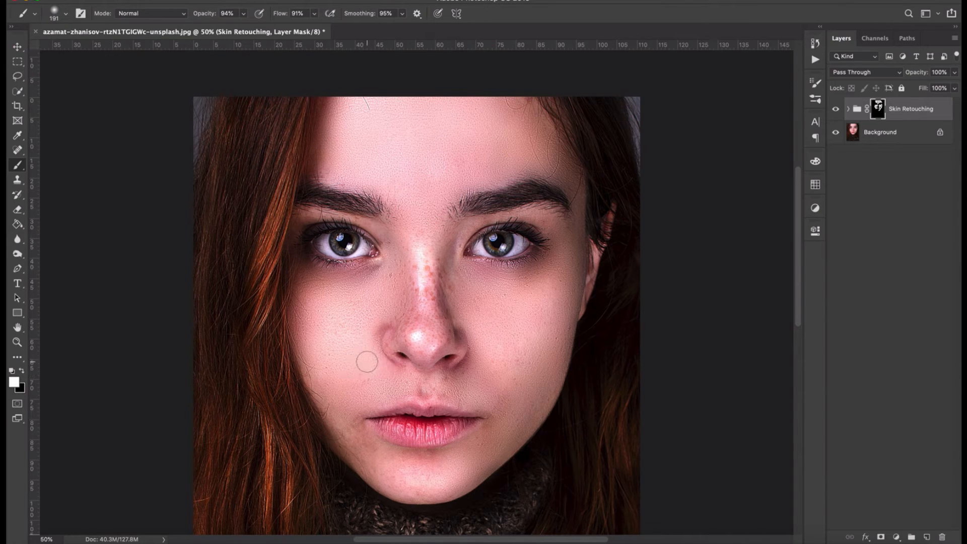
pyautogui.moveTo(427, 273)
pyautogui.mouseDown()
pyautogui.moveTo(425, 325)
pyautogui.moveTo(419, 285)
pyautogui.moveTo(405, 298)
pyautogui.moveTo(406, 317)
pyautogui.moveTo(403, 272)
pyautogui.moveTo(404, 331)
pyautogui.moveTo(423, 322)
pyautogui.moveTo(419, 351)
pyautogui.moveTo(440, 288)
pyautogui.moveTo(442, 299)
pyautogui.moveTo(438, 267)
pyautogui.moveTo(440, 292)
pyautogui.moveTo(399, 262)
pyautogui.moveTo(393, 267)
pyautogui.moveTo(398, 285)
pyautogui.moveTo(447, 269)
pyautogui.moveTo(422, 252)
pyautogui.moveTo(426, 294)
pyautogui.mouseUp()
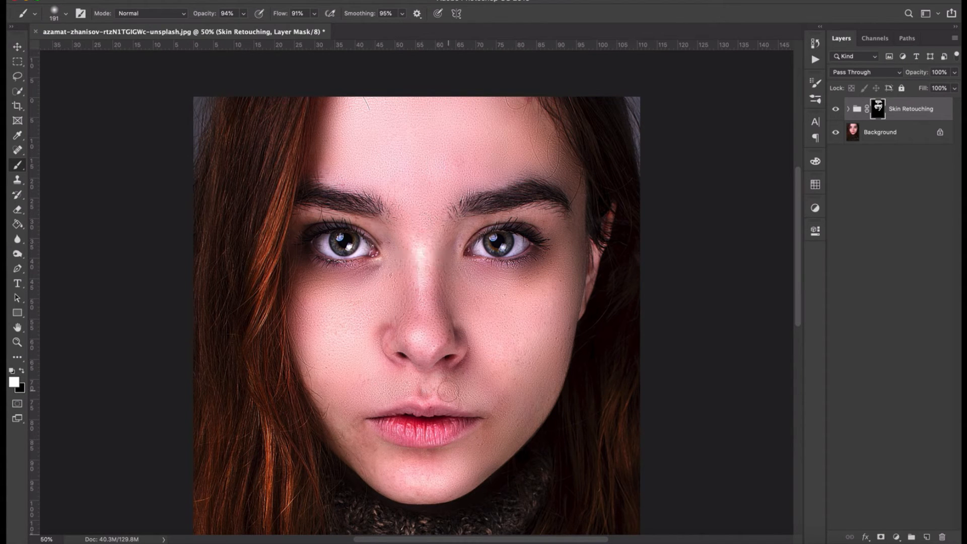
pyautogui.moveTo(446, 391)
pyautogui.mouseDown()
pyautogui.moveTo(446, 378)
pyautogui.moveTo(390, 373)
pyautogui.mouseUp()
pyautogui.moveTo(352, 431)
pyautogui.mouseDown()
pyautogui.moveTo(371, 450)
pyautogui.moveTo(343, 434)
pyautogui.moveTo(365, 469)
pyautogui.moveTo(339, 432)
pyautogui.moveTo(374, 457)
pyautogui.moveTo(354, 434)
pyautogui.moveTo(370, 459)
pyautogui.moveTo(490, 462)
pyautogui.moveTo(424, 493)
pyautogui.moveTo(373, 477)
pyautogui.mouseUp()
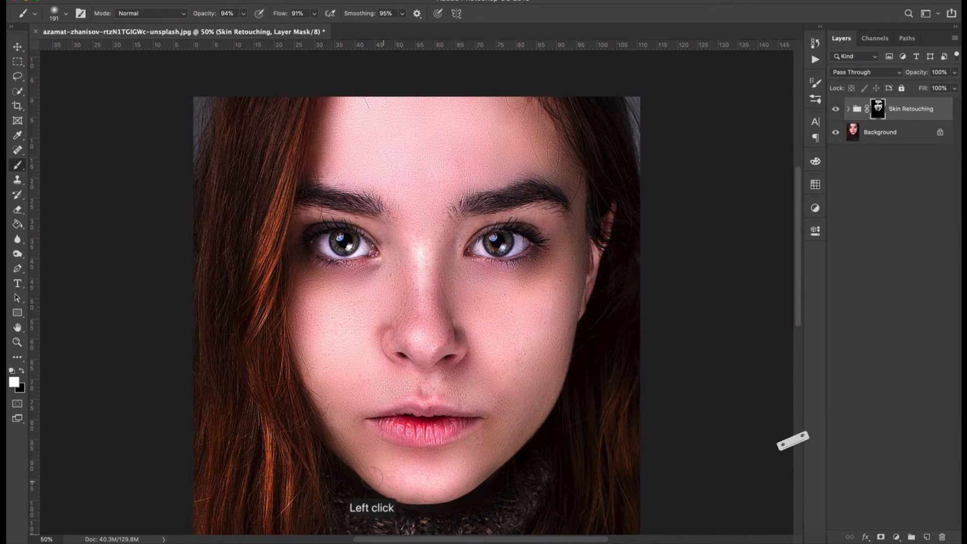
# - Touch up the mask in white over the right-hand cheek and around the outer corner of that eye
pyautogui.moveTo(510, 386)
pyautogui.mouseDown()
pyautogui.moveTo(526, 402)
pyautogui.moveTo(502, 433)
pyautogui.moveTo(506, 393)
pyautogui.moveTo(492, 427)
pyautogui.moveTo(500, 404)
pyautogui.mouseUp()
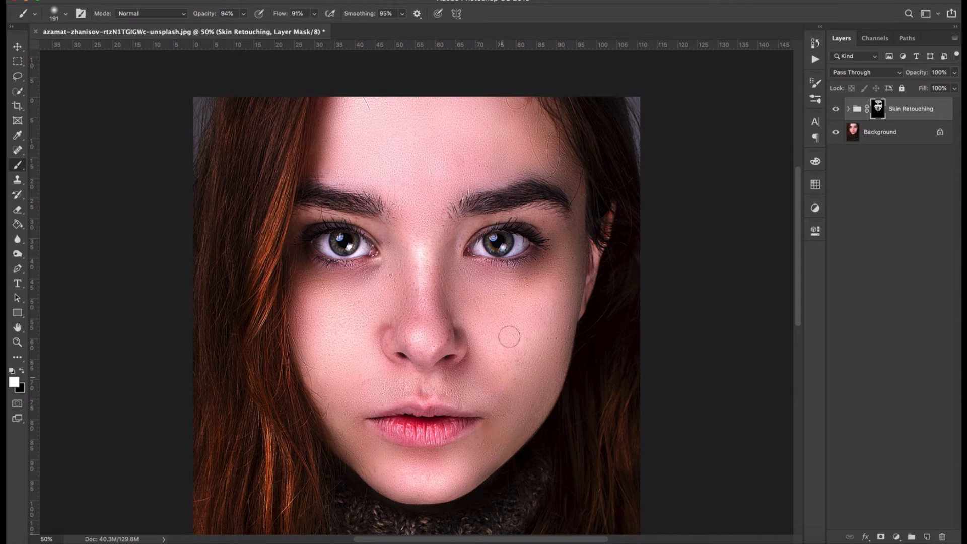
pyautogui.moveTo(541, 272)
pyautogui.mouseDown()
pyautogui.moveTo(549, 258)
pyautogui.moveTo(528, 285)
pyautogui.mouseUp()
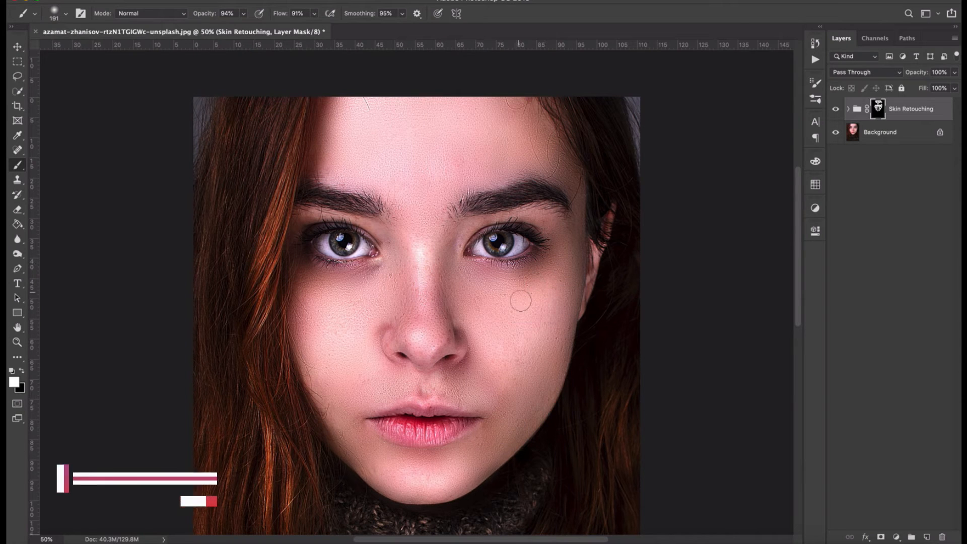
pyautogui.moveTo(549, 223); pyautogui.dragTo(560, 258)
pyautogui.moveTo(557, 300); pyautogui.dragTo(549, 308)
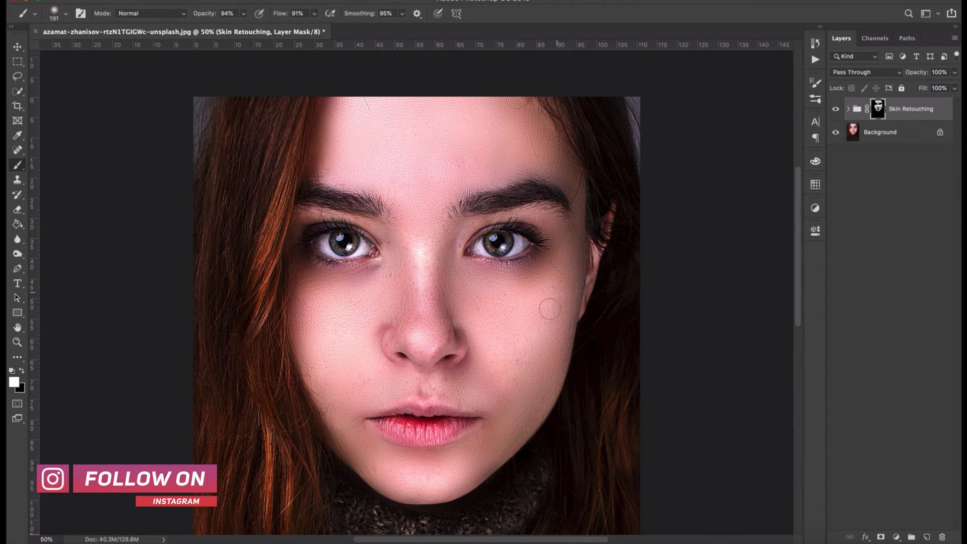
# - Refine the mask in white between the eyebrows, under the left-hand eye and along both sides of the nostrils
pyautogui.scroll(4, 448, 240)
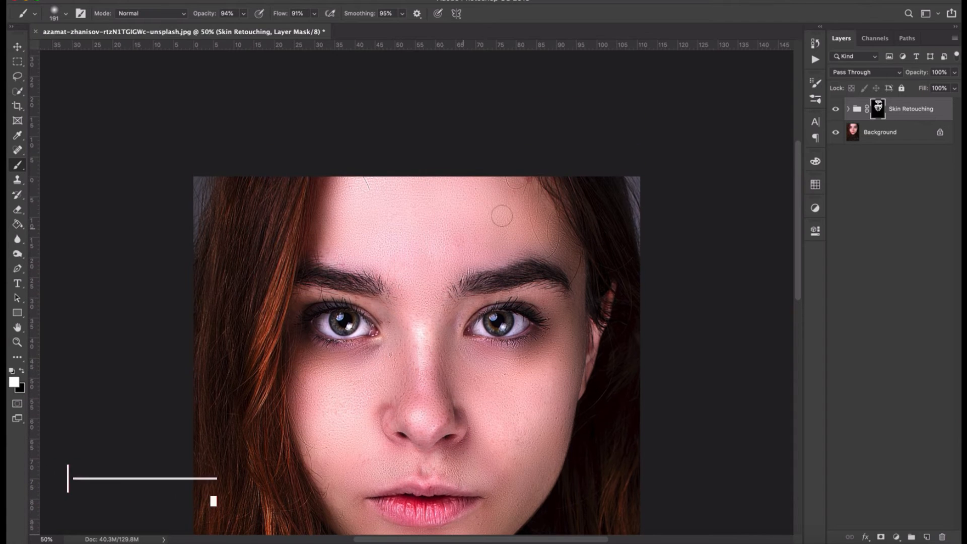
pyautogui.moveTo(446, 249)
pyautogui.mouseDown()
pyautogui.moveTo(534, 240)
pyautogui.moveTo(501, 247)
pyautogui.moveTo(553, 226)
pyautogui.moveTo(520, 177)
pyautogui.moveTo(538, 208)
pyautogui.moveTo(451, 272)
pyautogui.mouseUp()
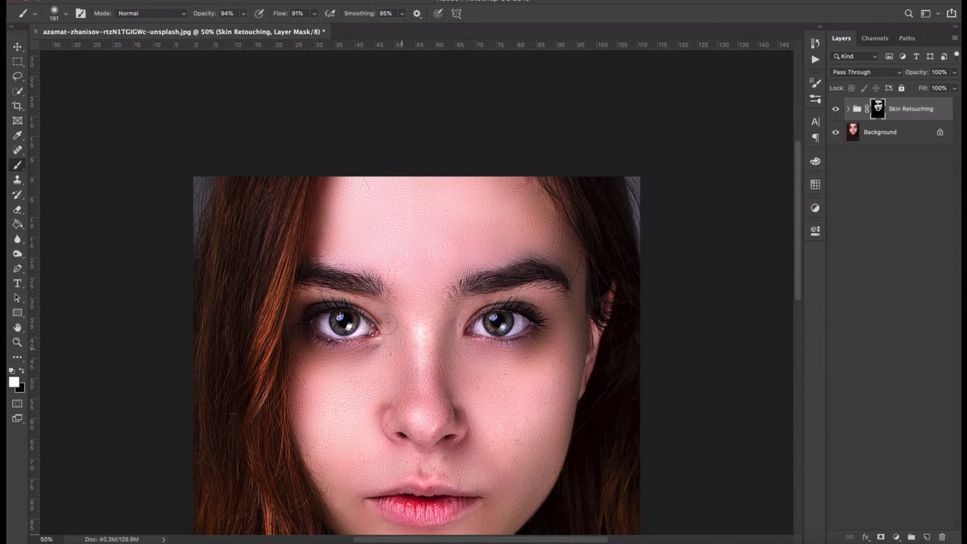
pyautogui.moveTo(390, 330)
pyautogui.mouseDown()
pyautogui.moveTo(397, 354)
pyautogui.moveTo(390, 318)
pyautogui.moveTo(456, 367)
pyautogui.moveTo(346, 360)
pyautogui.moveTo(346, 369)
pyautogui.moveTo(336, 327)
pyautogui.moveTo(331, 379)
pyautogui.moveTo(342, 417)
pyautogui.moveTo(325, 354)
pyautogui.moveTo(336, 408)
pyautogui.moveTo(346, 359)
pyautogui.moveTo(377, 361)
pyautogui.mouseUp()
pyautogui.scroll(-3, 408, 425)
pyautogui.scroll(-2, 407, 426)
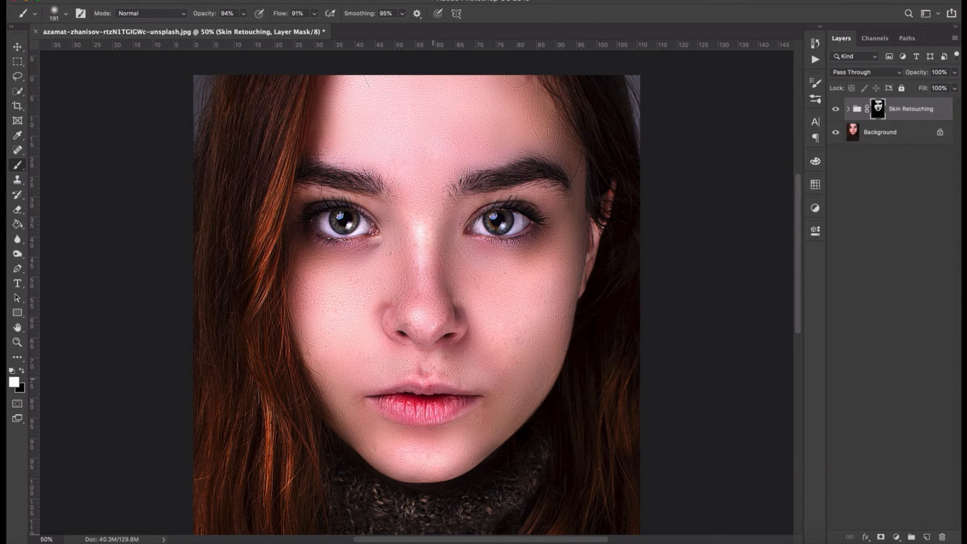
pyautogui.moveTo(384, 321); pyautogui.dragTo(388, 333)
pyautogui.moveTo(465, 316); pyautogui.dragTo(470, 329)
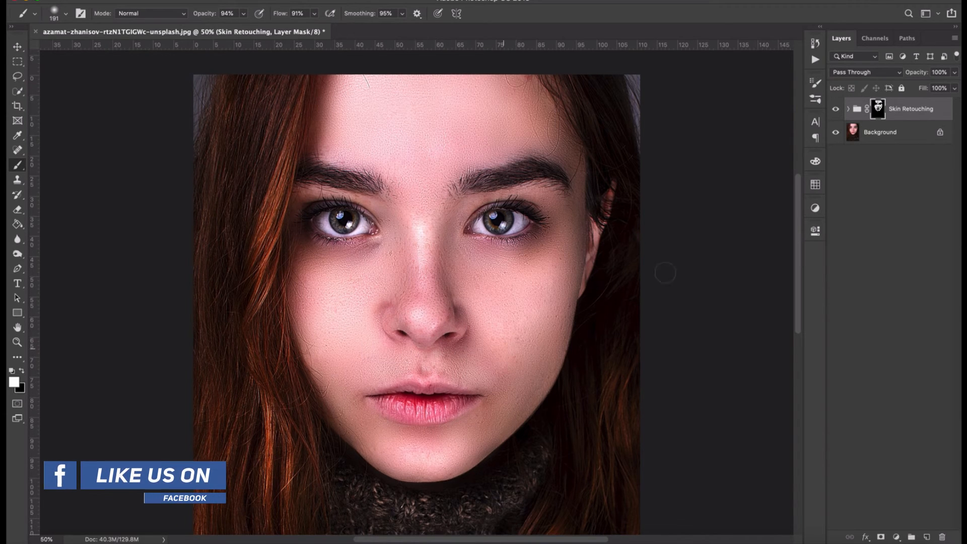
# - Toggle the Skin Retouching group's visibility to compare the portrait before and after retouching
pyautogui.click(834, 115)
pyautogui.click(834, 115)
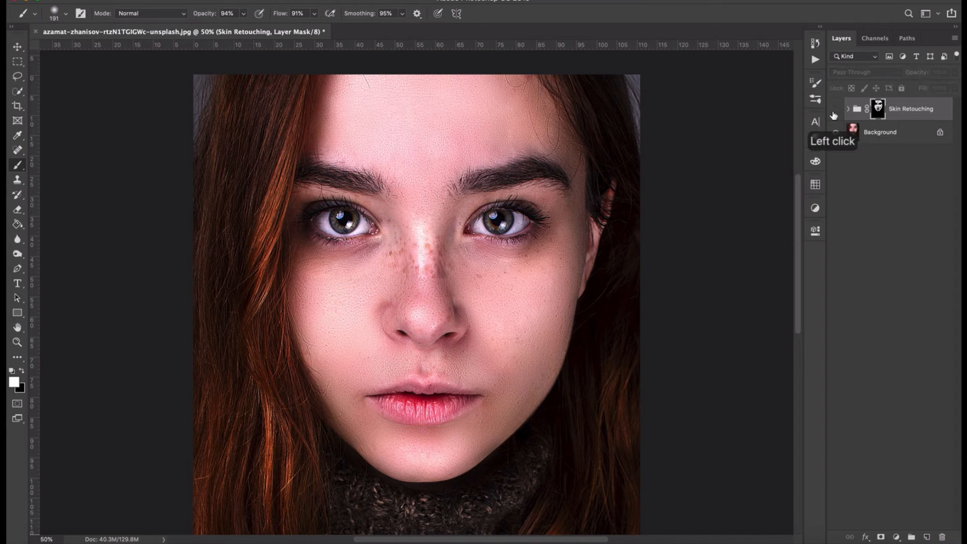
pyautogui.click(834, 115)
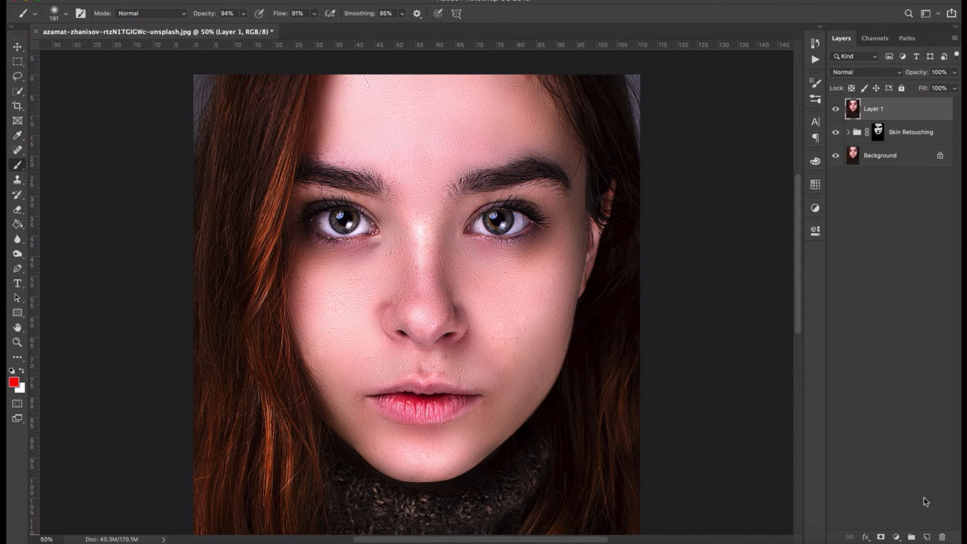
# - Add a new empty layer above the merged portrait layer and set the foreground colour to cyan #10def7 for the Brush
pyautogui.click(925, 538)
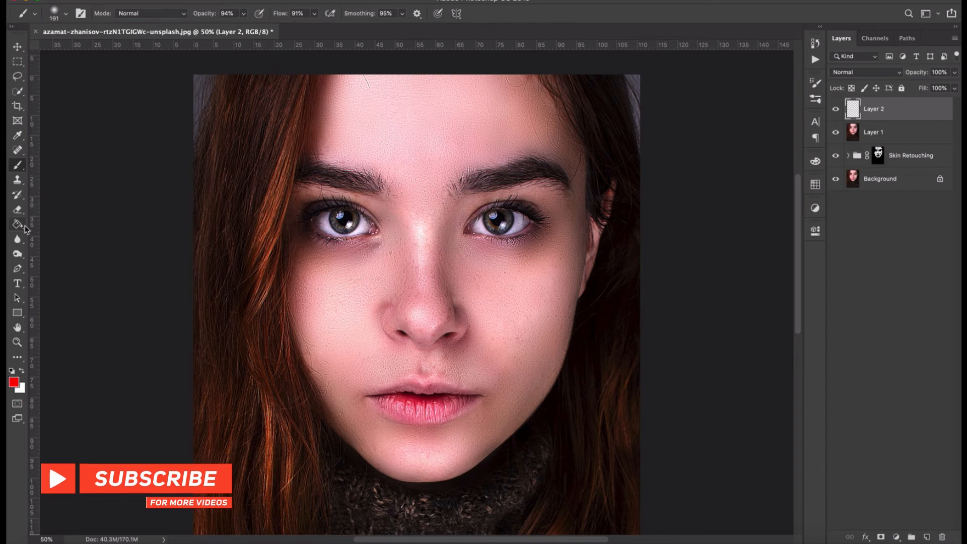
pyautogui.click(15, 383)
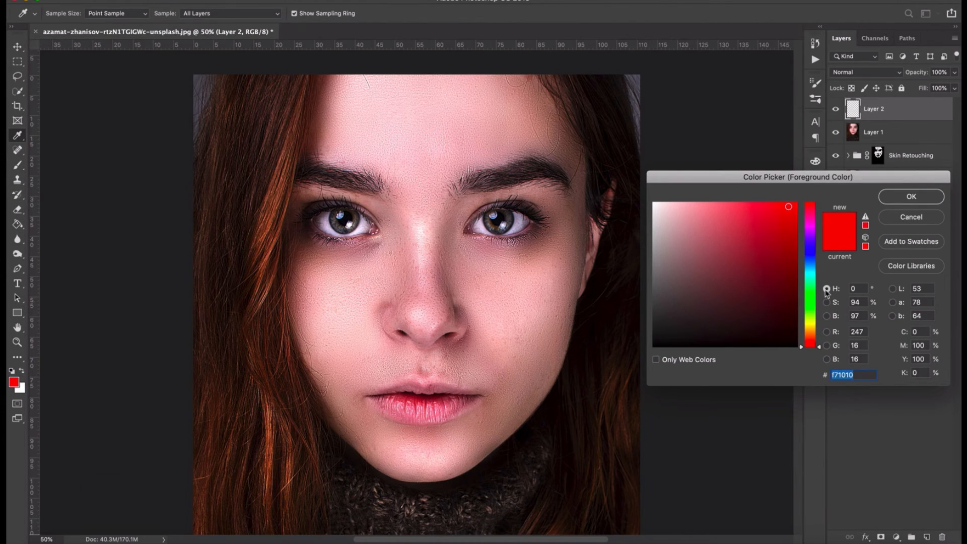
pyautogui.click(814, 274)
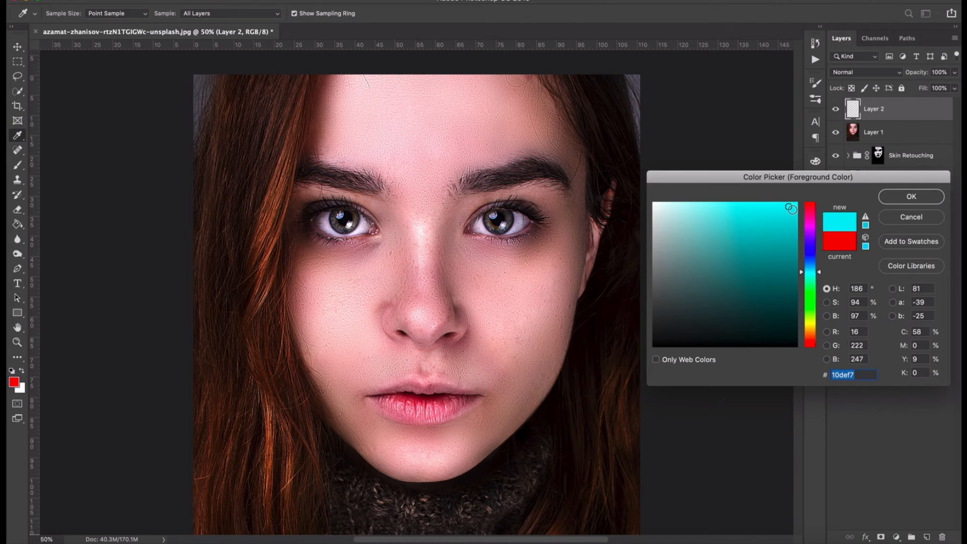
pyautogui.click(901, 197)
pyautogui.press('b')
# - Set the new layer's blend mode to Overlay and paint cyan over both irises to recolour the eyes
pyautogui.click(878, 72)
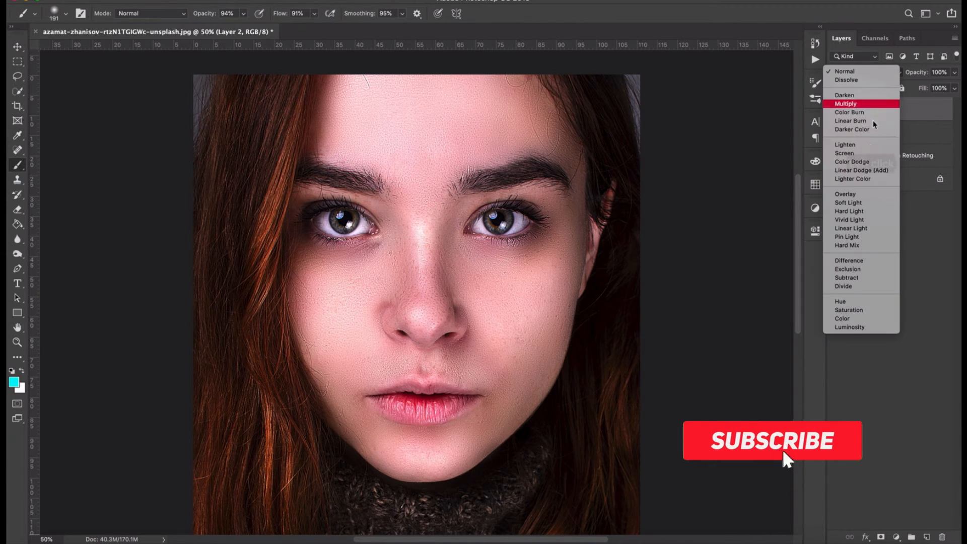
pyautogui.click(851, 194)
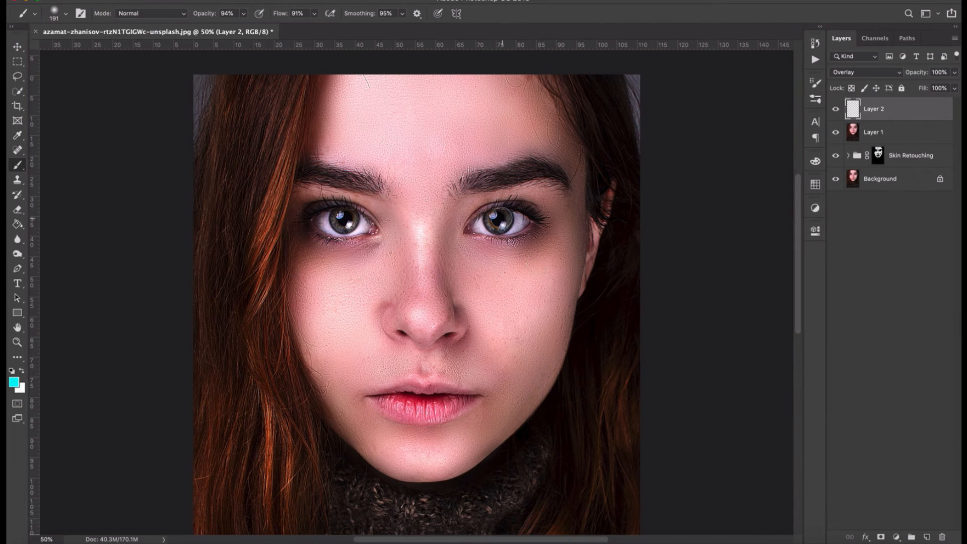
pyautogui.moveTo(506, 220); pyautogui.dragTo(497, 220)
pyautogui.moveTo(340, 219); pyautogui.dragTo(347, 216)
pyautogui.click(346, 218)
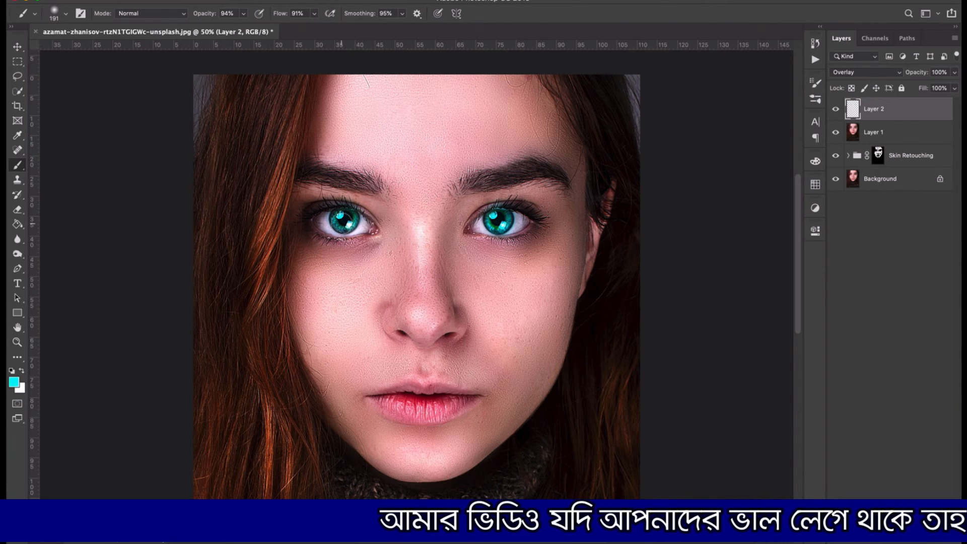
pyautogui.click(343, 223)
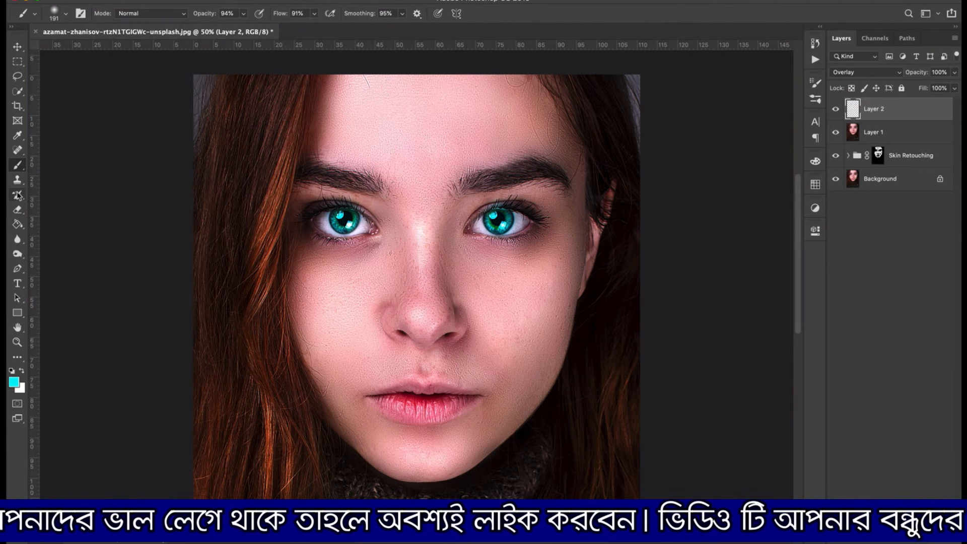
# - Erase the stray cyan along the upper lids of both eyes on Layer 2 with the Eraser
pyautogui.click(18, 210)
pyautogui.click(370, 187)
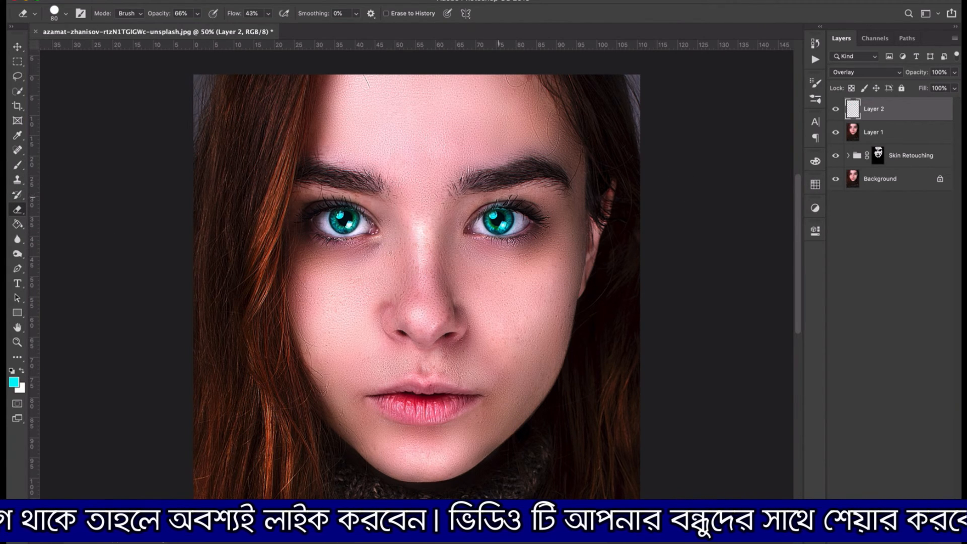
pyautogui.moveTo(492, 201); pyautogui.dragTo(519, 202)
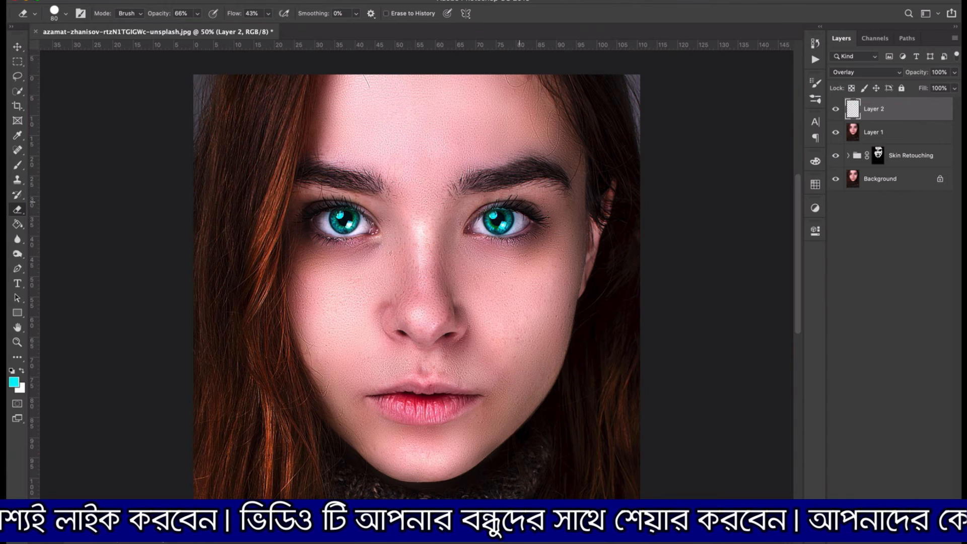
pyautogui.click(358, 205)
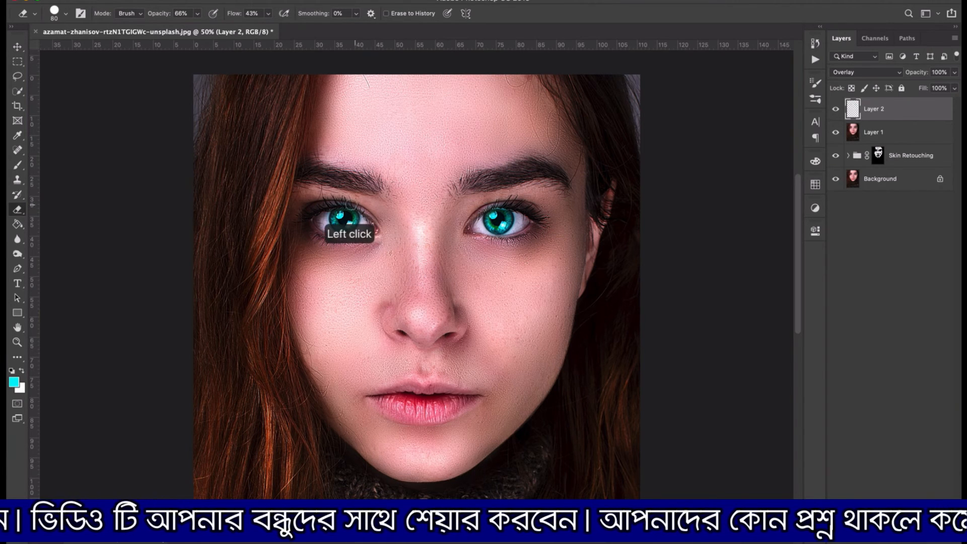
pyautogui.moveTo(332, 203); pyautogui.dragTo(323, 205)
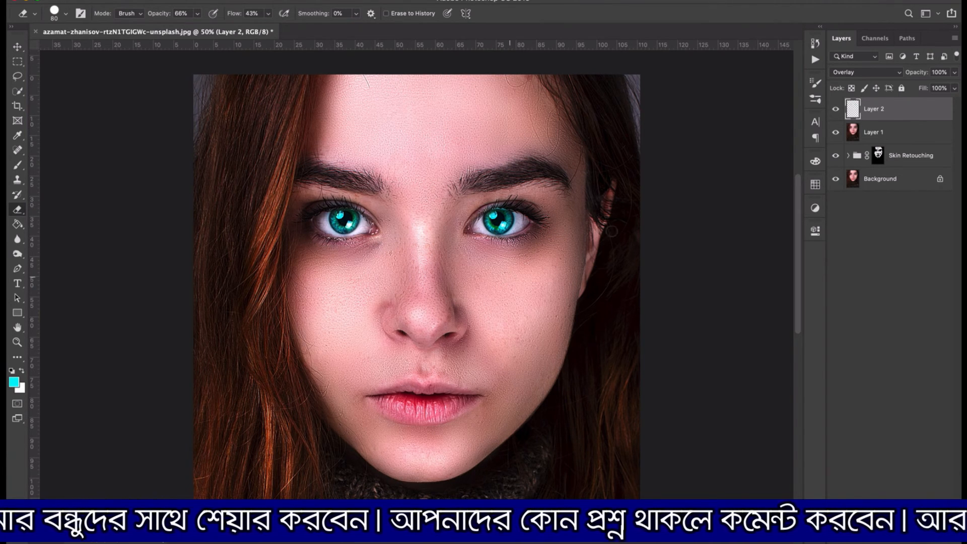
# - Set Layer 2's opacity to 89% and fill to 81%, and toggle its visibility to compare the eye colour
pyautogui.click(919, 75)
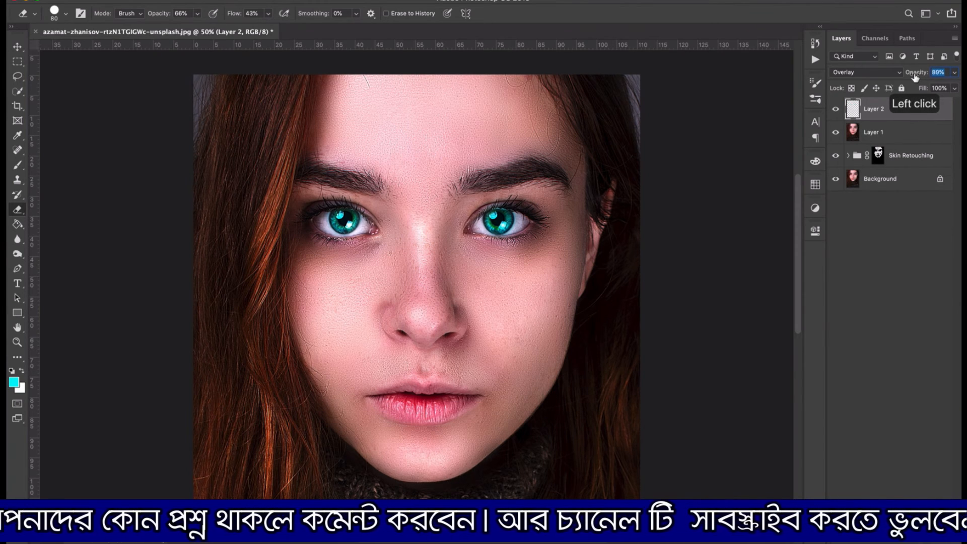
pyautogui.moveTo(925, 93); pyautogui.dragTo(915, 105)
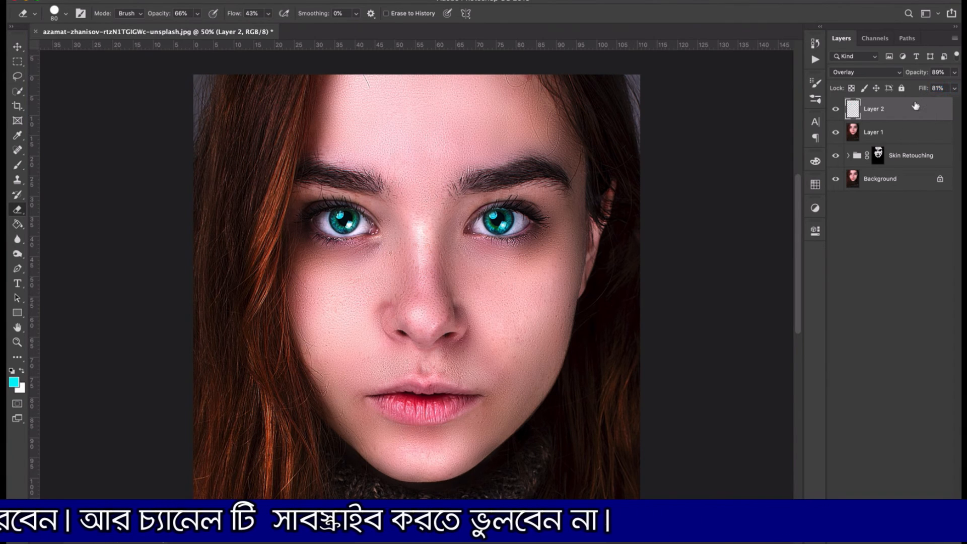
pyautogui.click(835, 110)
pyautogui.click(835, 110)
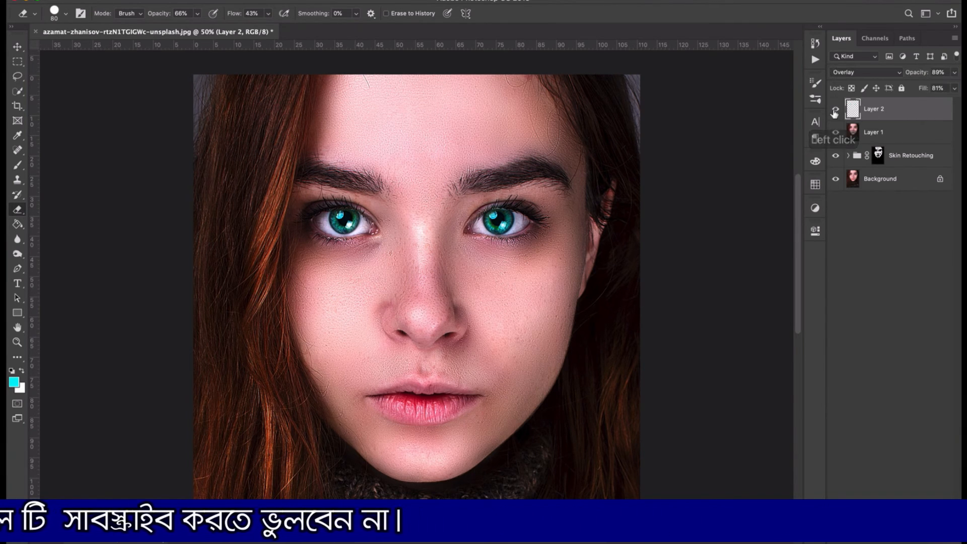
pyautogui.click(834, 111)
pyautogui.click(835, 110)
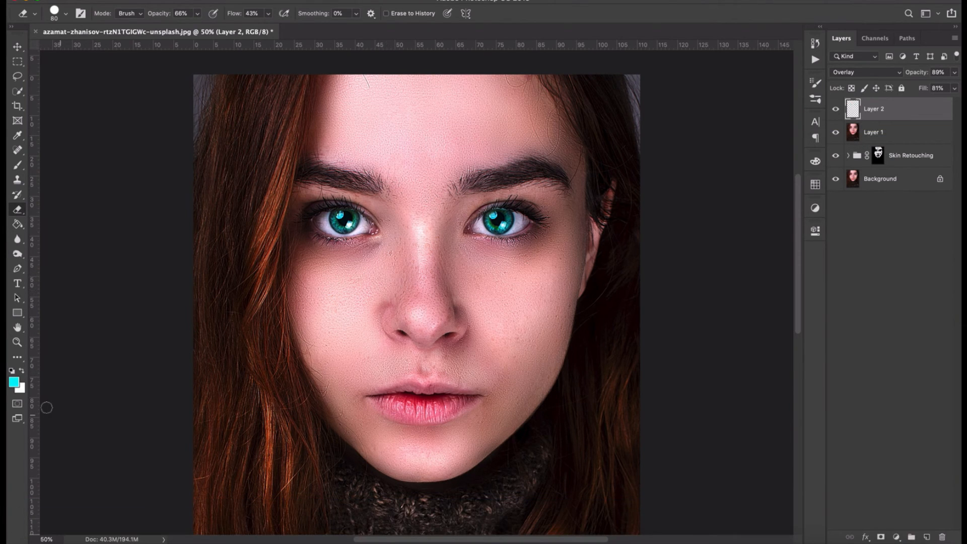
# - Change the foreground colour from cyan to a bright yellow
pyautogui.click(13, 387)
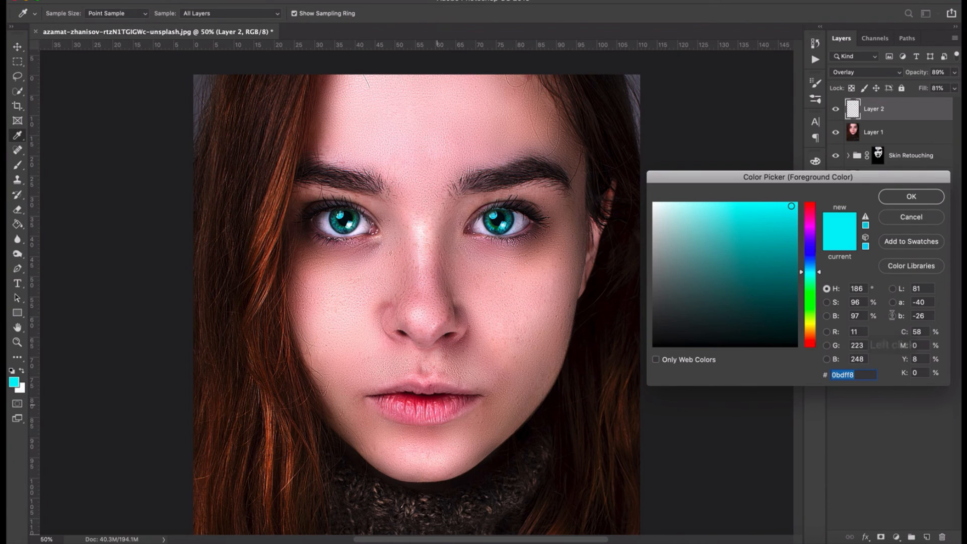
pyautogui.click(809, 322)
pyautogui.click(777, 202)
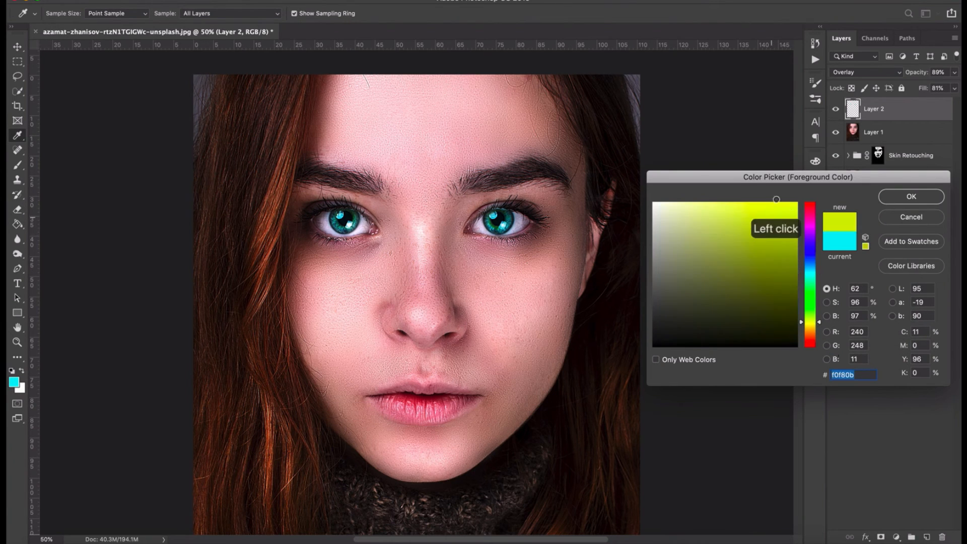
pyautogui.click(910, 196)
pyautogui.press('e')
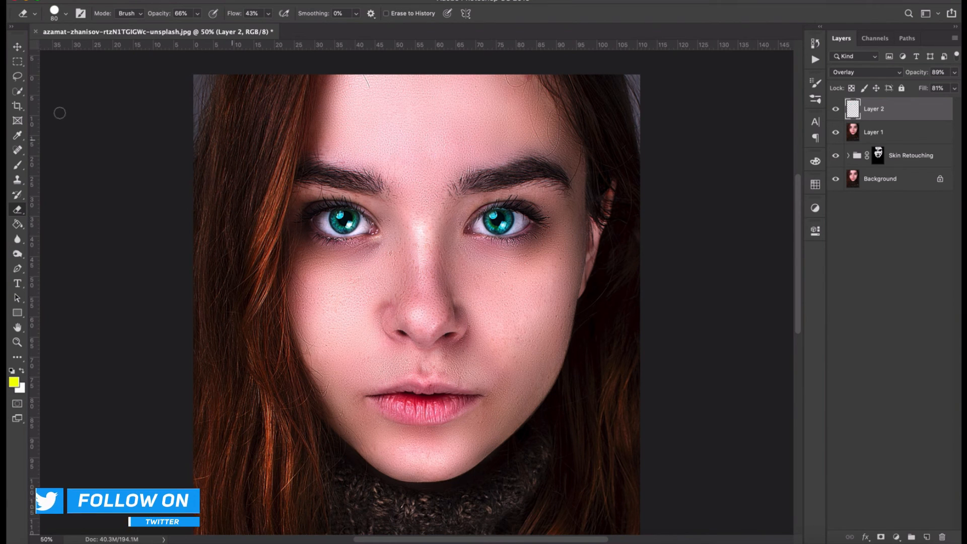
# - Paint yellow with the Brush over the iris of the right-hand eye on the Overlay layer
pyautogui.click(17, 165)
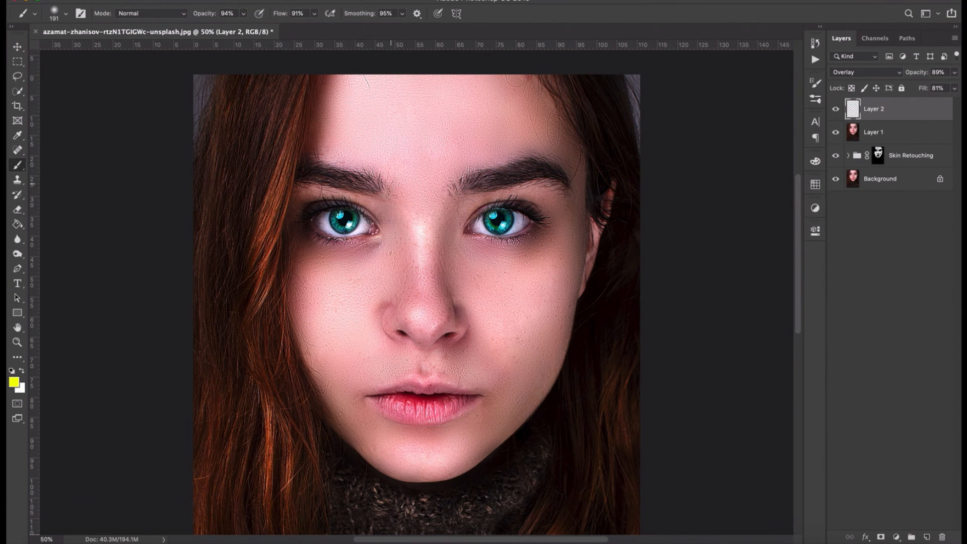
pyautogui.click(510, 218)
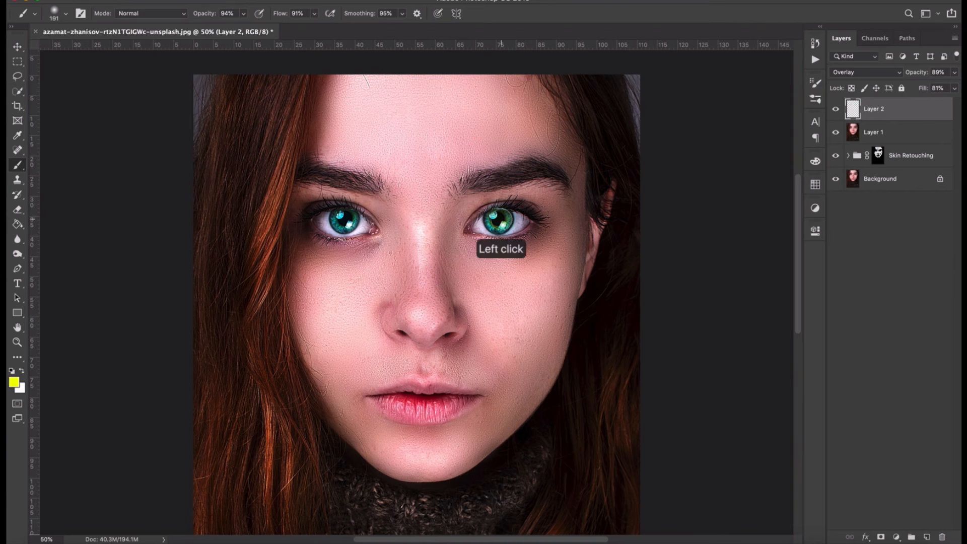
pyautogui.click(508, 218)
pyautogui.click(511, 219)
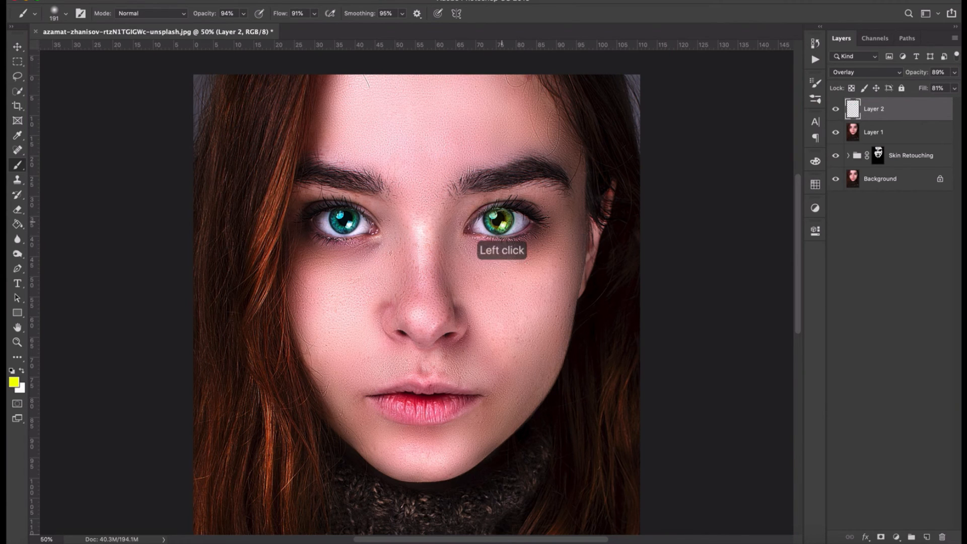
pyautogui.click(509, 218)
pyautogui.click(502, 220)
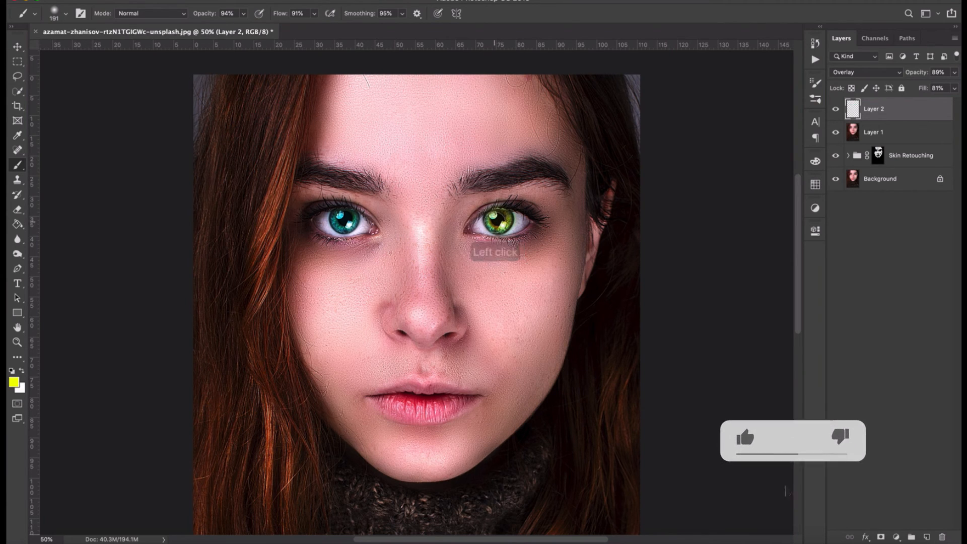
pyautogui.click(496, 220)
pyautogui.click(494, 220)
pyautogui.click(497, 223)
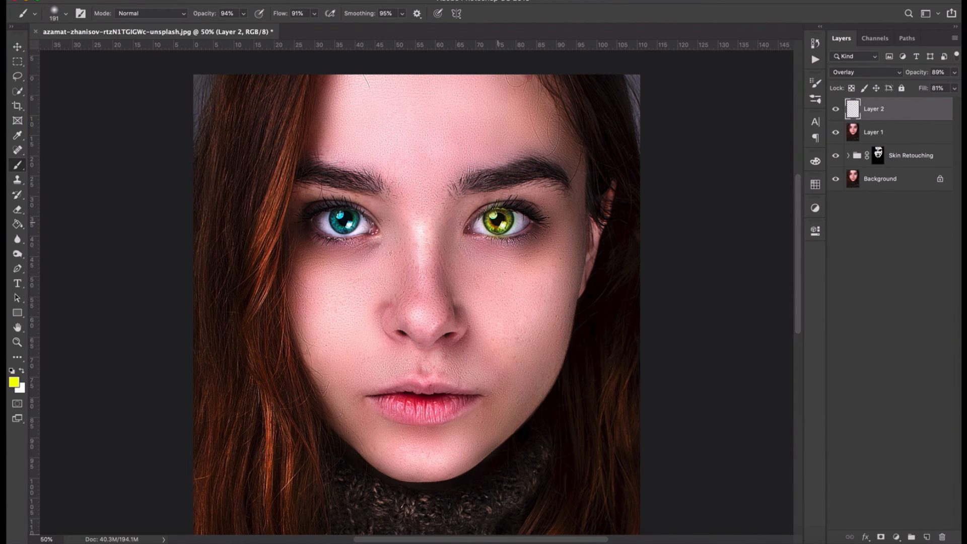
pyautogui.click(496, 222)
# - Brush the same yellow over the left-hand eye's iris to match the other eye
pyautogui.click(345, 221)
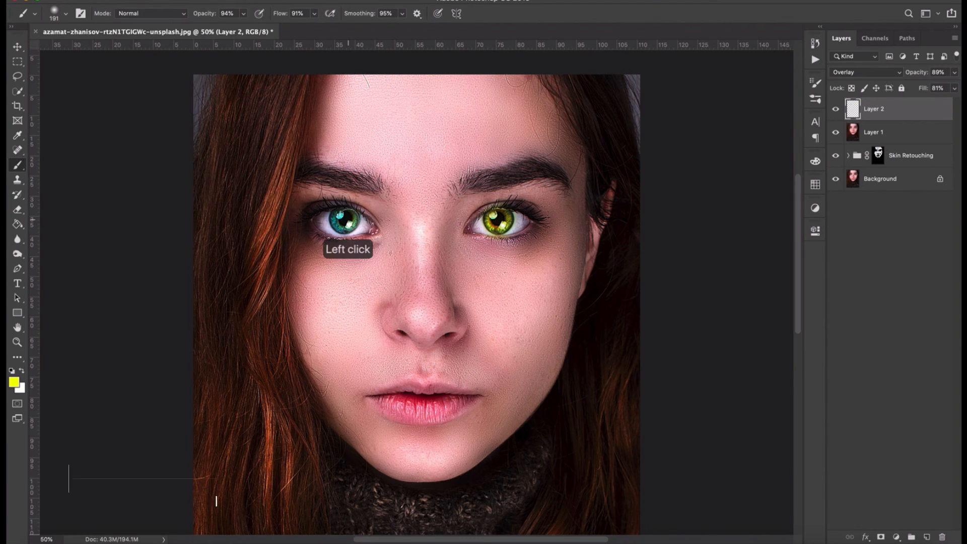
pyautogui.click(341, 222)
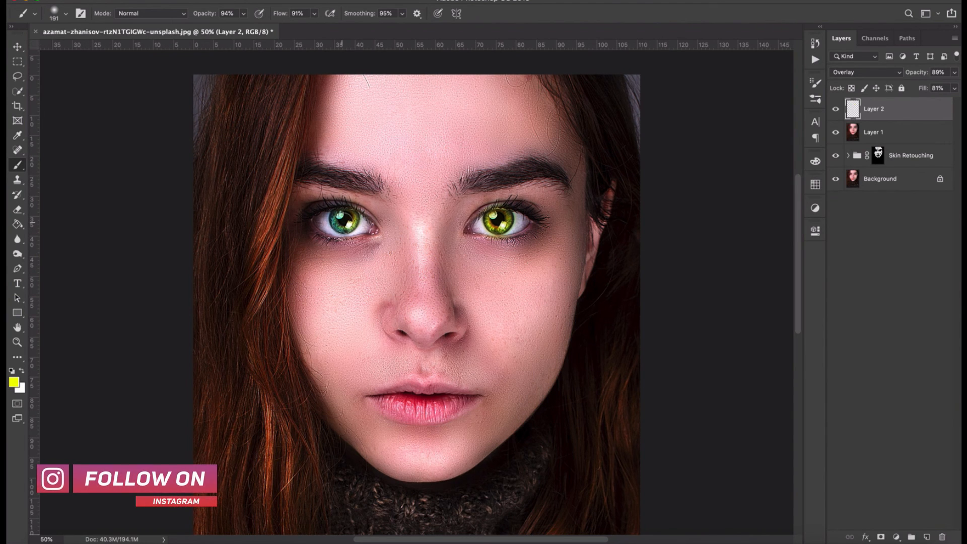
pyautogui.click(344, 221)
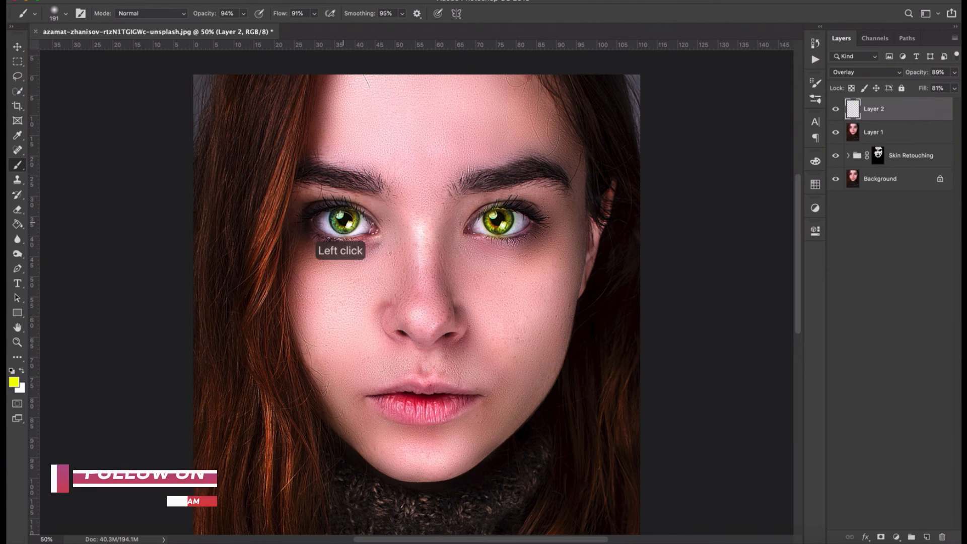
pyautogui.click(340, 221)
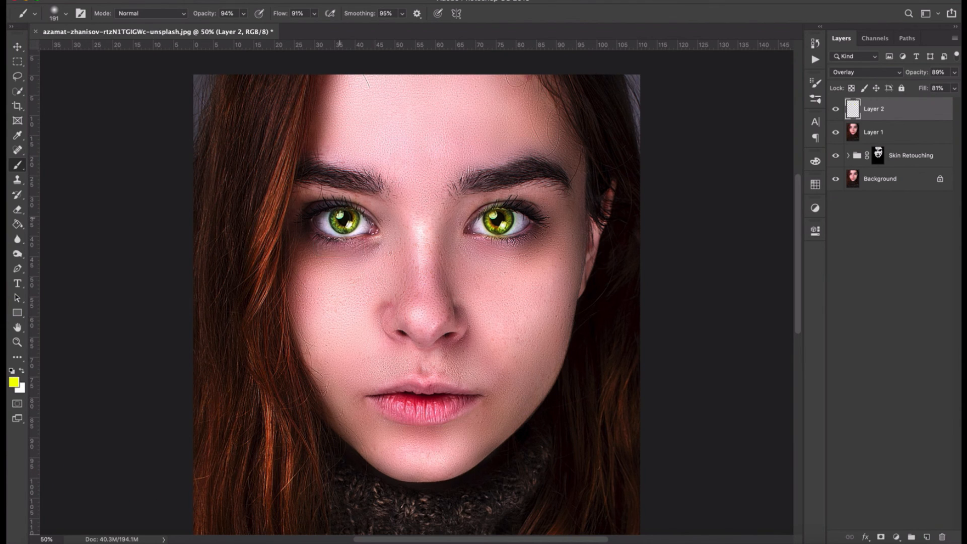
pyautogui.click(341, 221)
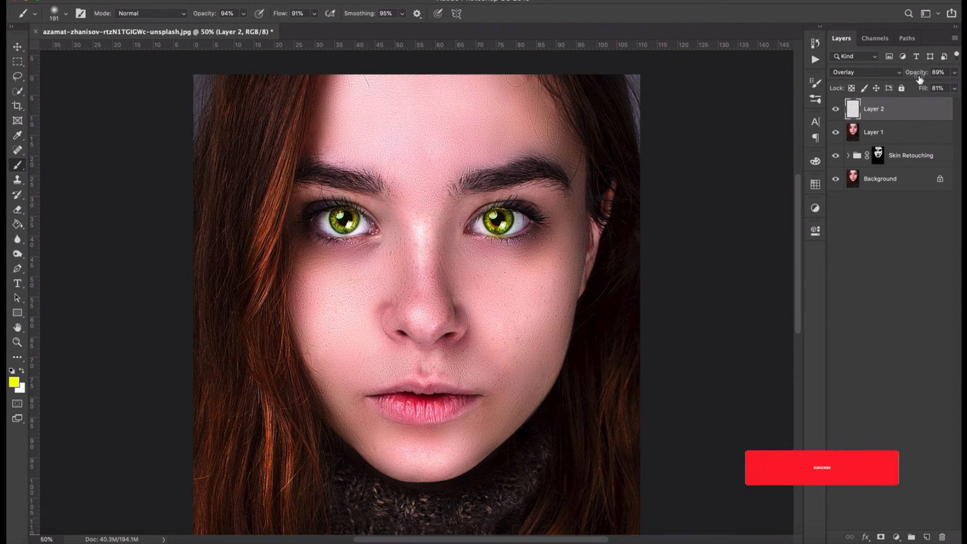
# - Lower Layer 2's opacity to 78% and fill to 74%, and toggle its visibility to check the new eye colour
pyautogui.moveTo(918, 73); pyautogui.dragTo(919, 88)
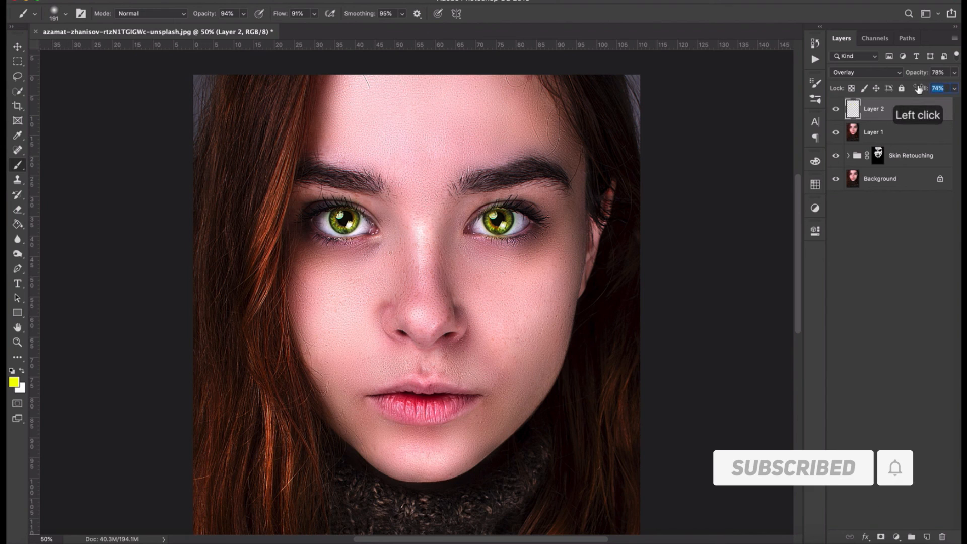
pyautogui.click(835, 110)
pyautogui.click(834, 109)
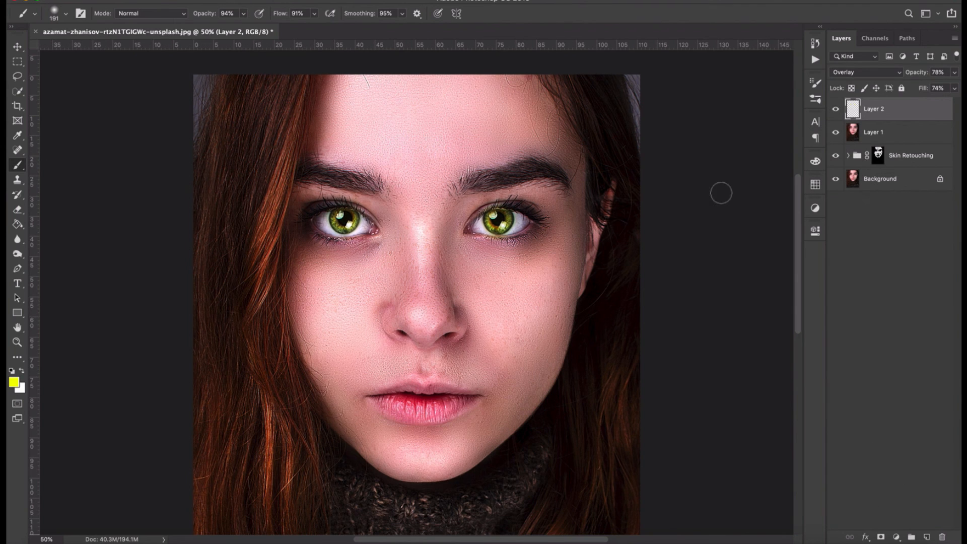
# - Save a JPEG copy of the portrait as 1.jpg on the Desktop at maximum quality 12, Baseline ("Standard")
pyautogui.click(101, 3)
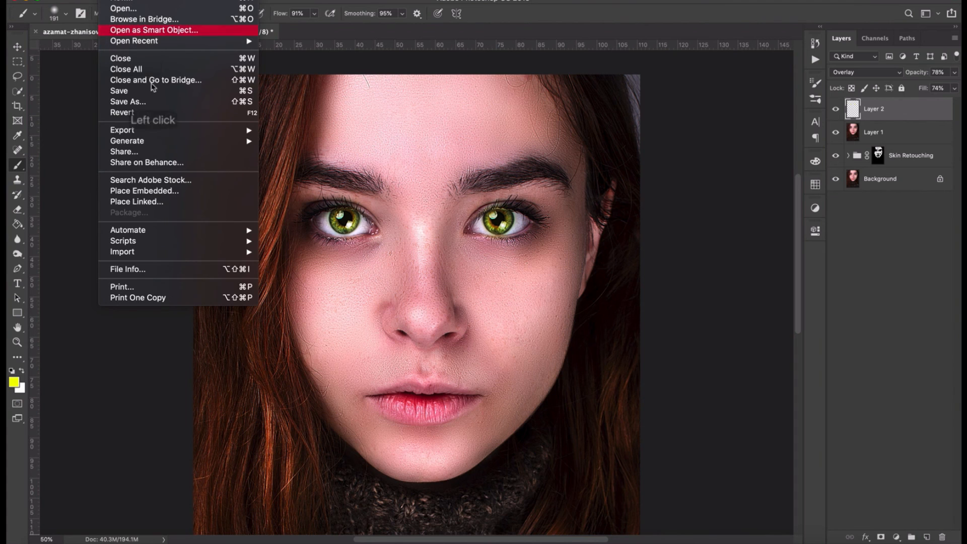
pyautogui.click(156, 101)
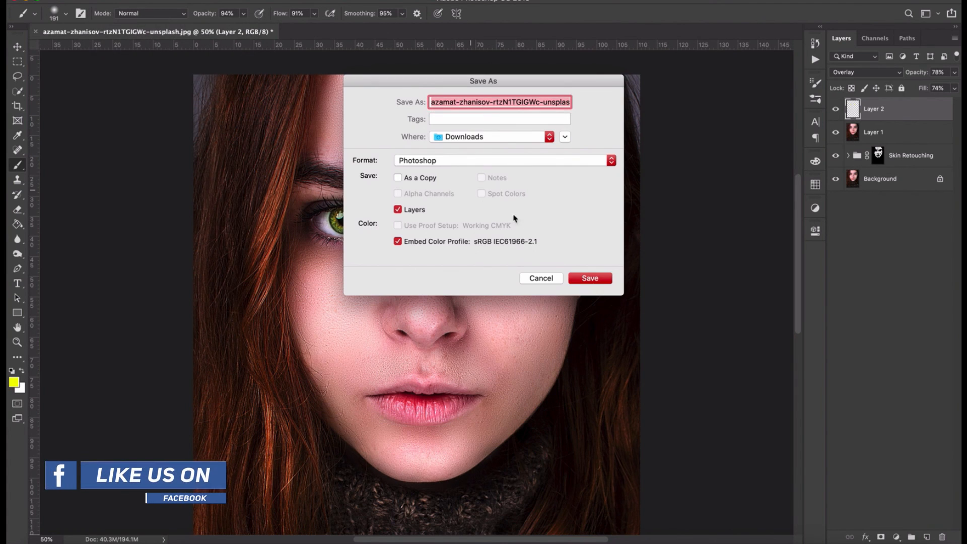
pyautogui.click(509, 160)
pyautogui.click(407, 233)
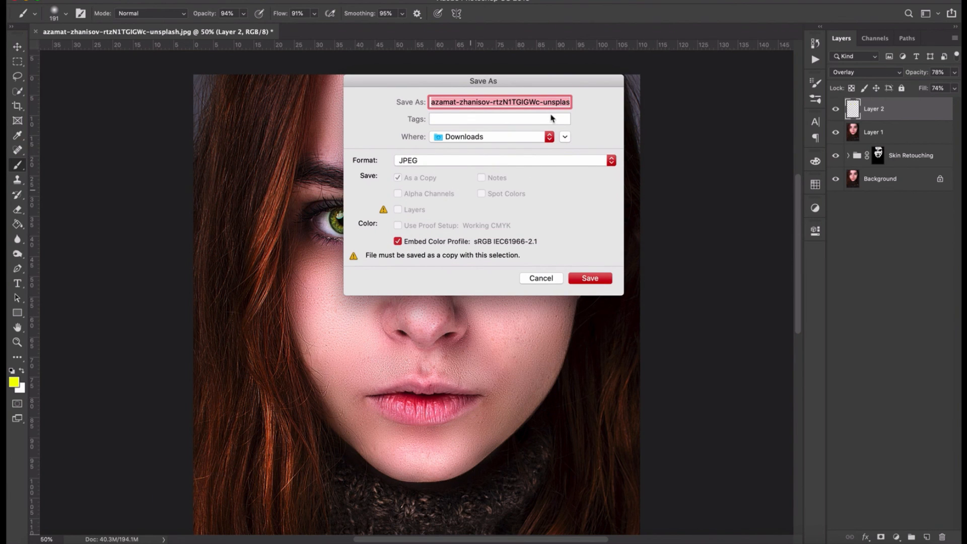
pyautogui.write('1.jpg')
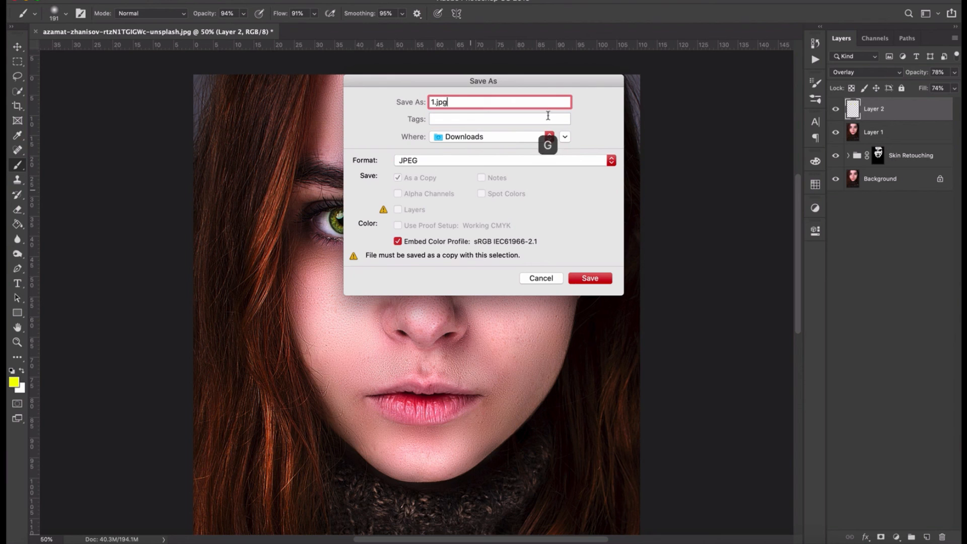
pyautogui.click(518, 140)
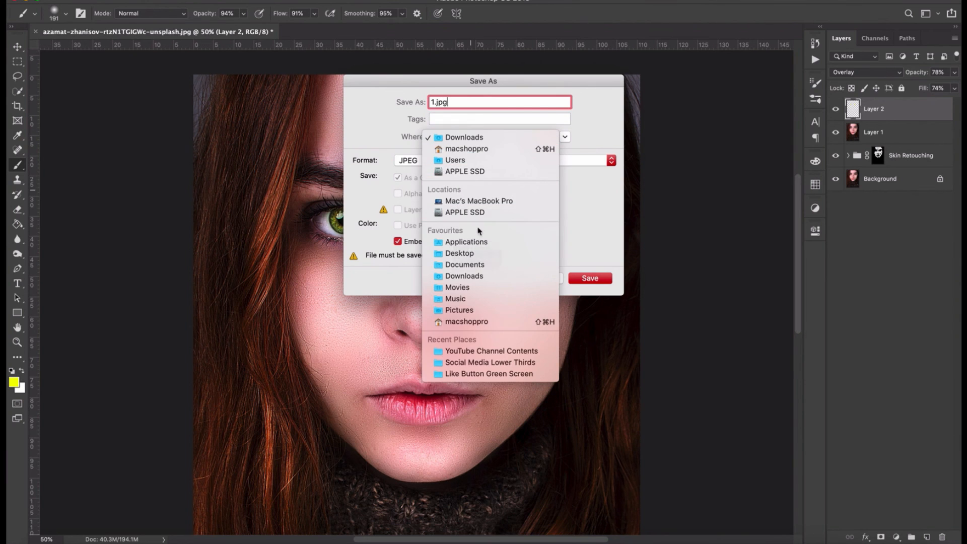
pyautogui.click(493, 257)
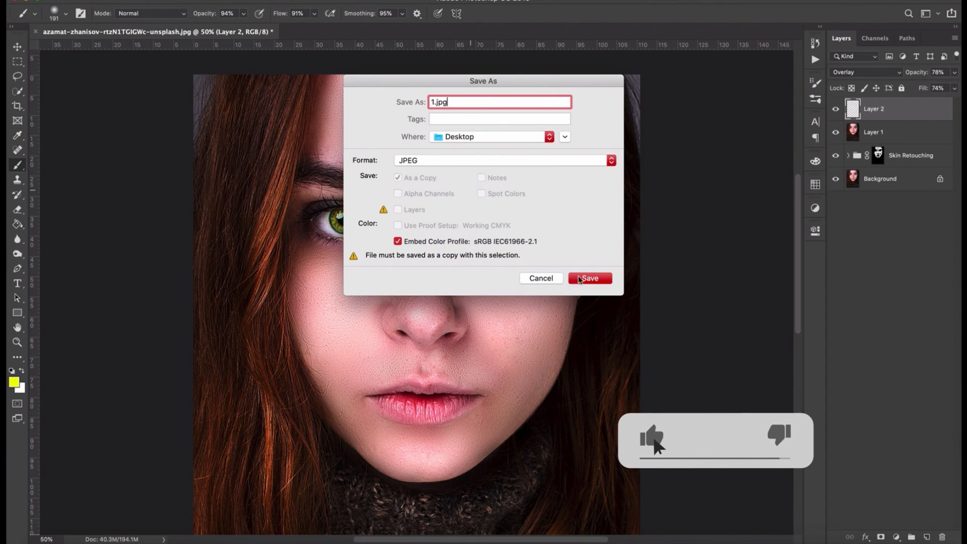
pyautogui.click(590, 278)
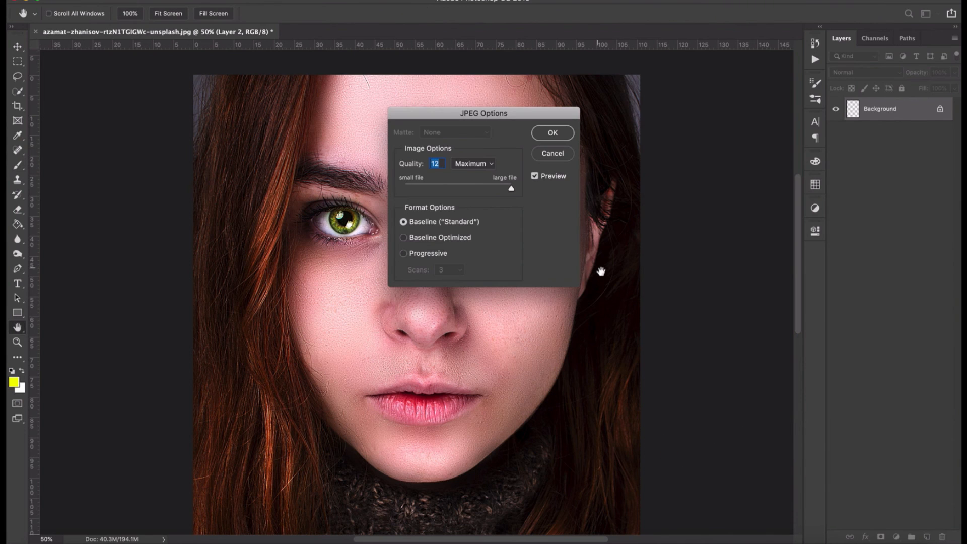
pyautogui.click(552, 133)
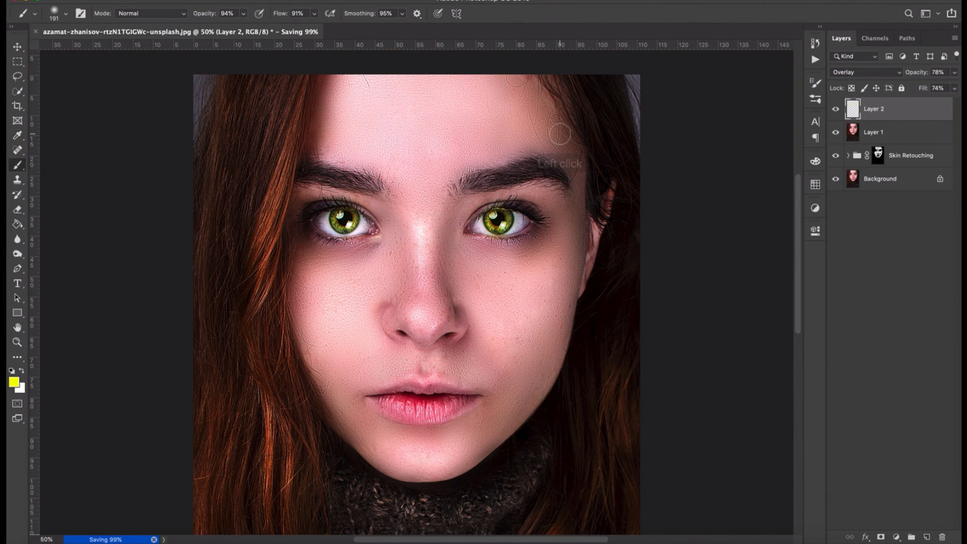